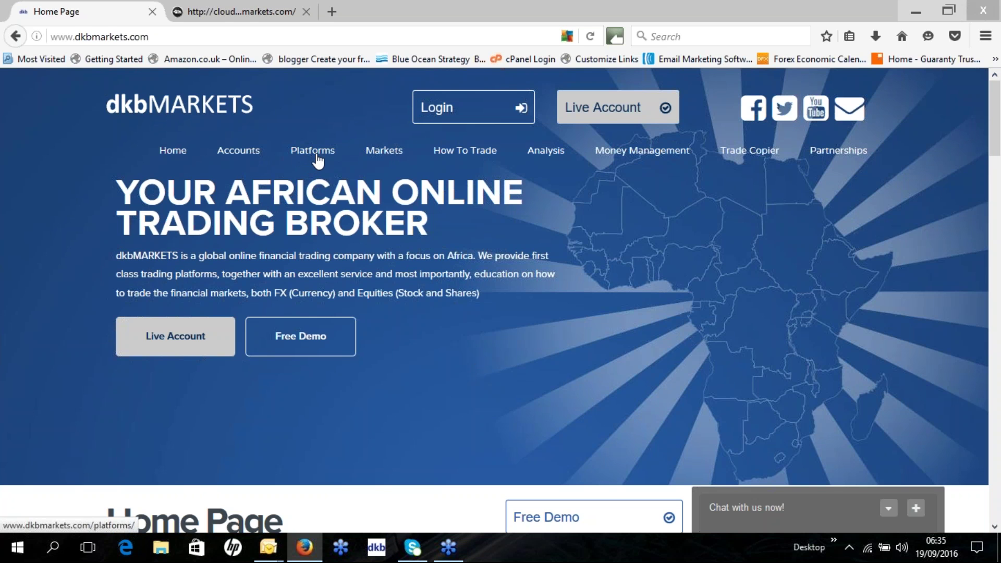
# Go to the Platforms page and scroll down to the MetaTrader 4 description.
pyautogui.click(318, 162)
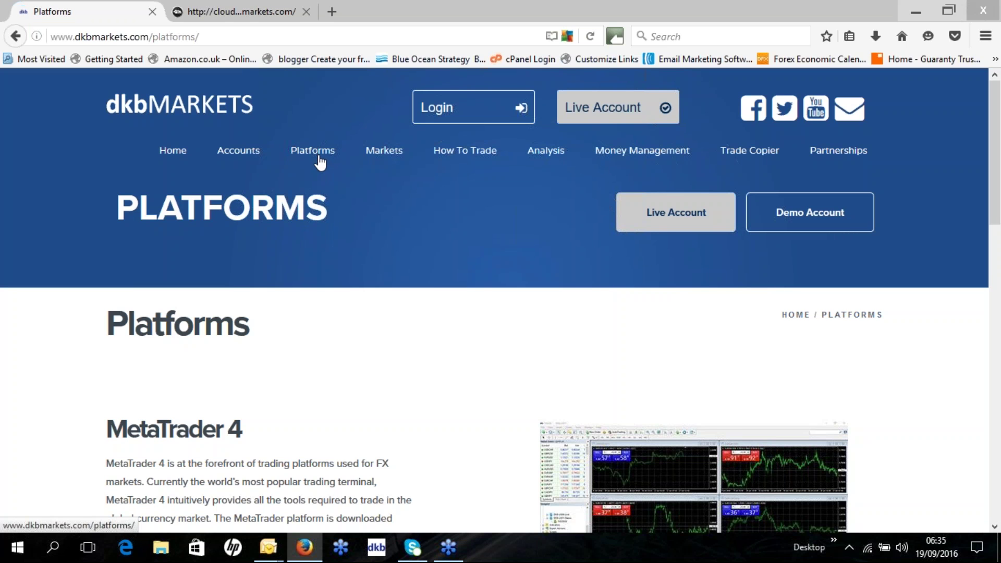
pyautogui.scroll(-3, 308, 161)
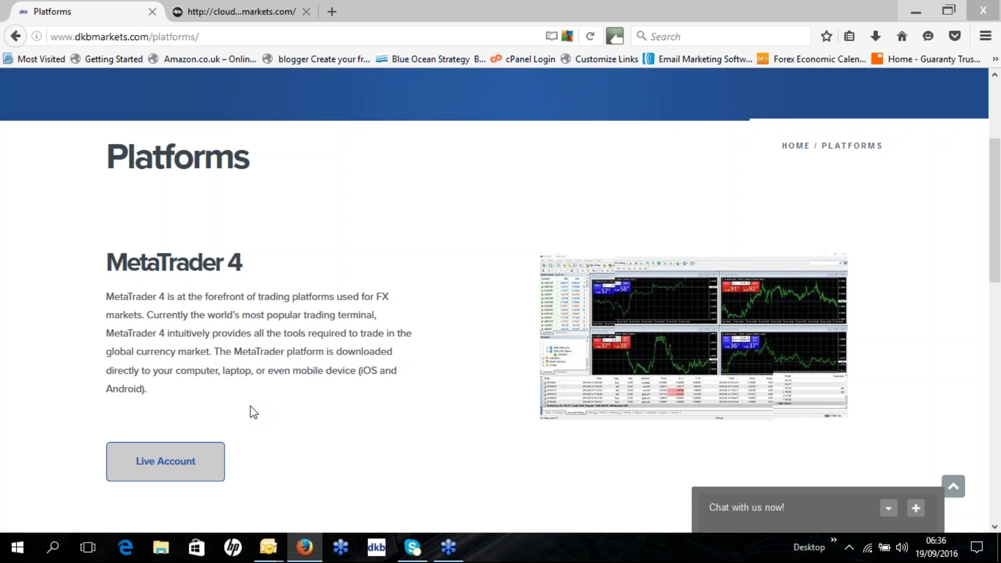
# Scroll the Platforms page to the Cloud Trade section with its Live Account and Login buttons.
pyautogui.scroll(-3, 252, 412)
pyautogui.scroll(-5, 253, 411)
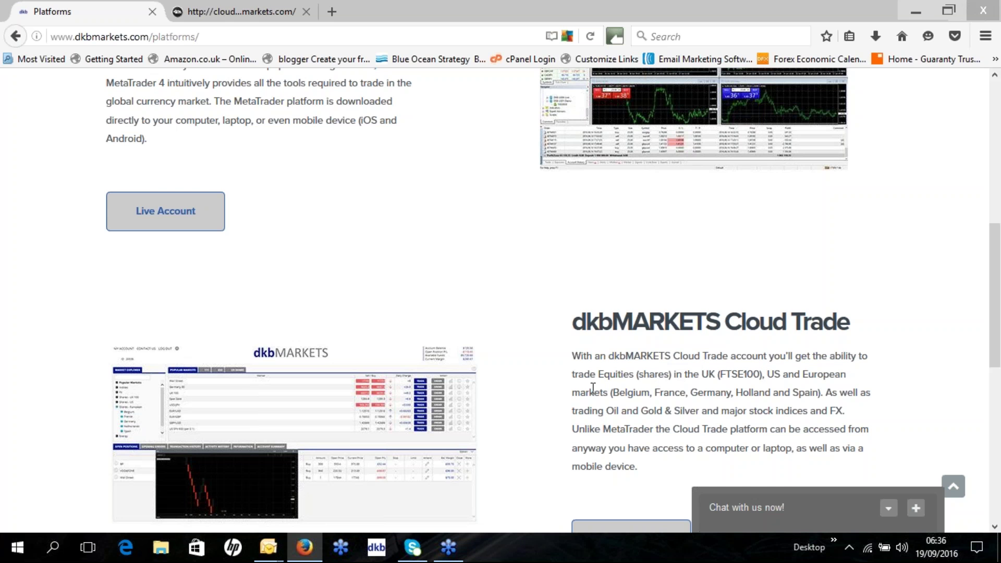
pyautogui.scroll(3, 452, 321)
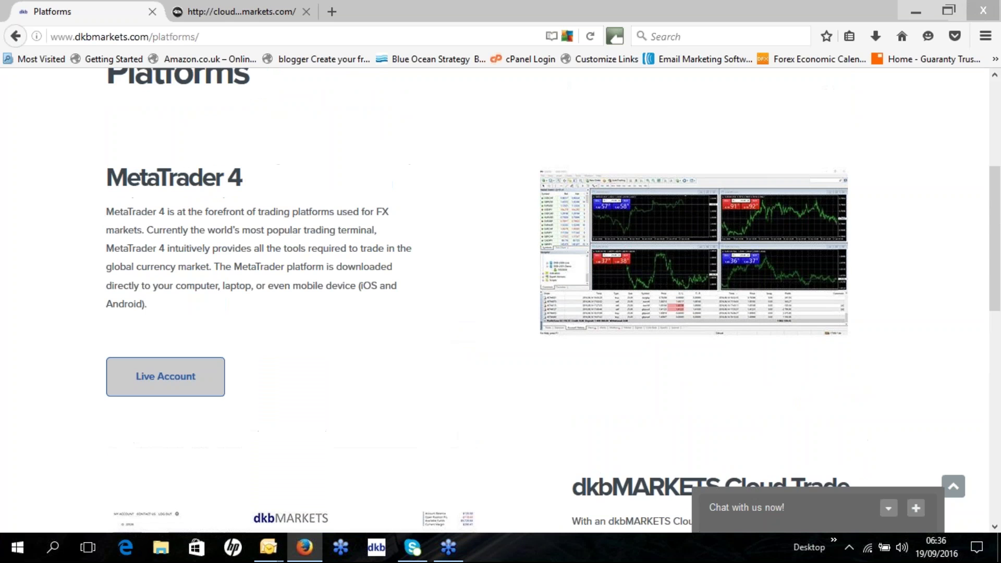
pyautogui.scroll(-3, 572, 387)
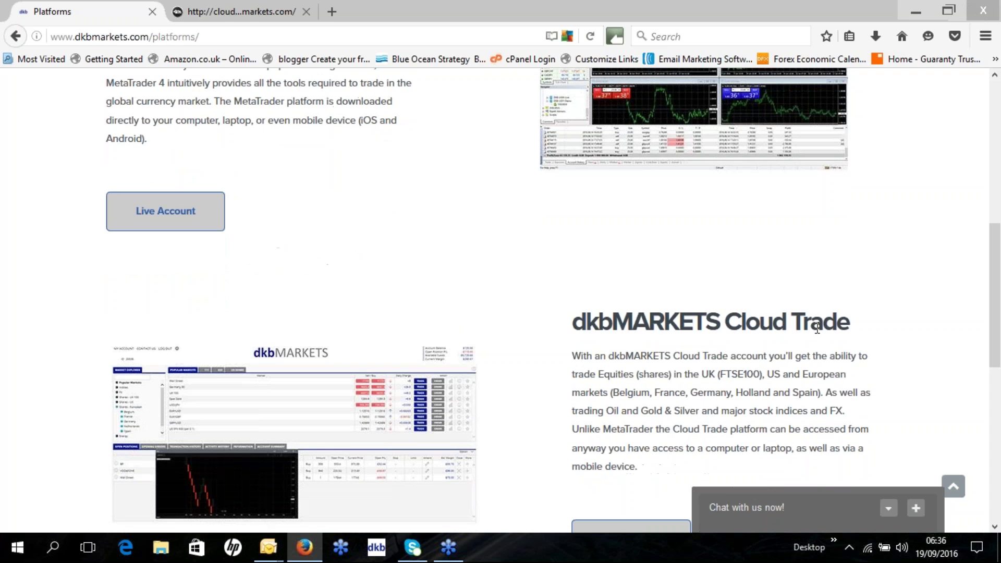
pyautogui.scroll(3, 368, 327)
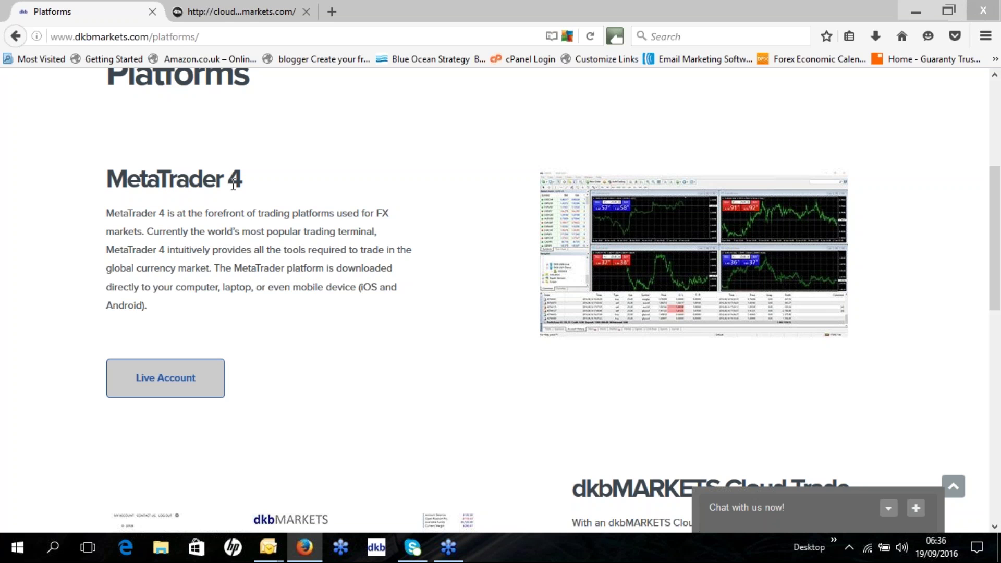
pyautogui.scroll(-3, 233, 185)
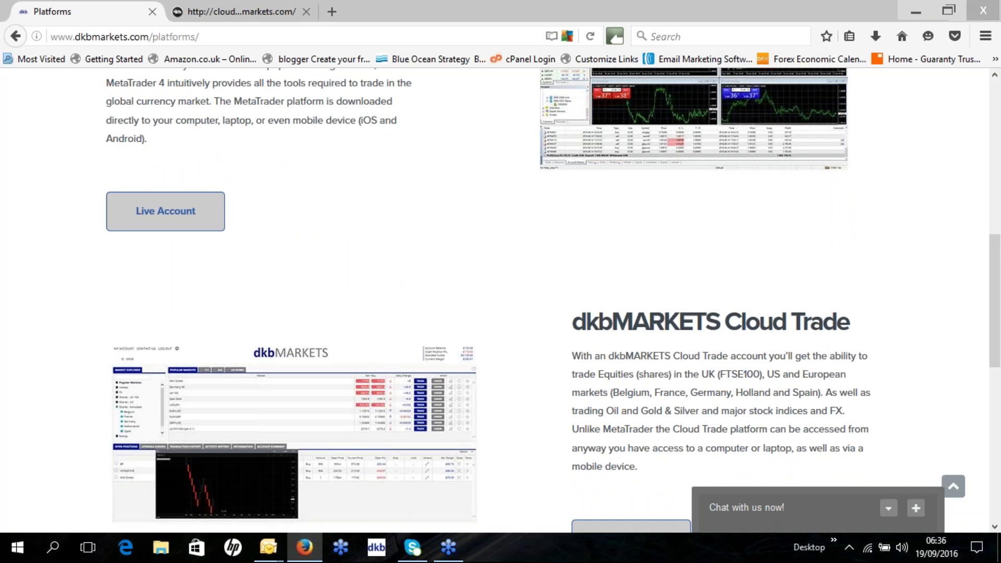
pyautogui.scroll(-2, 501, 300)
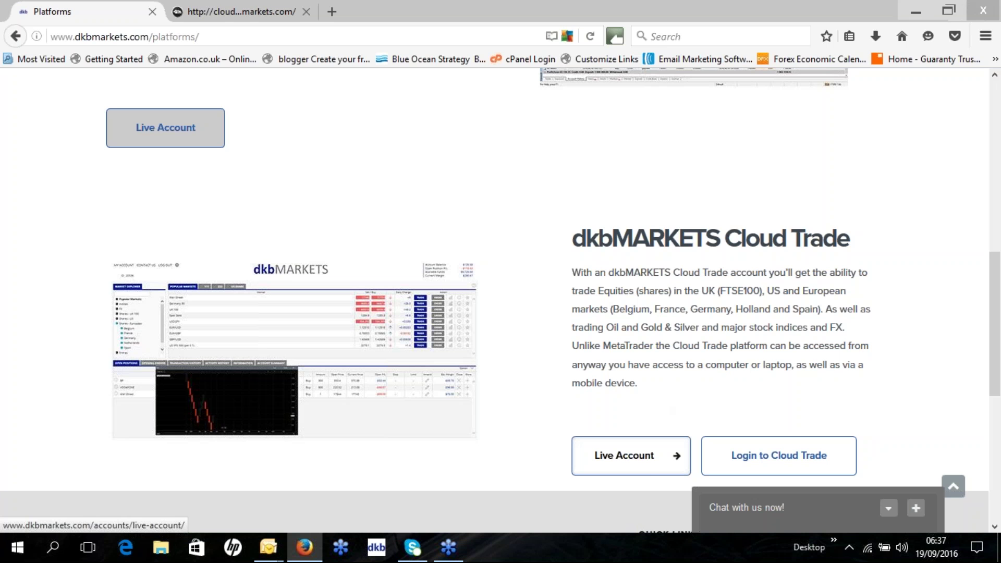
# Follow Cloud Trade's Live Account link and scroll down to the Apply Now form.
pyautogui.click(626, 456)
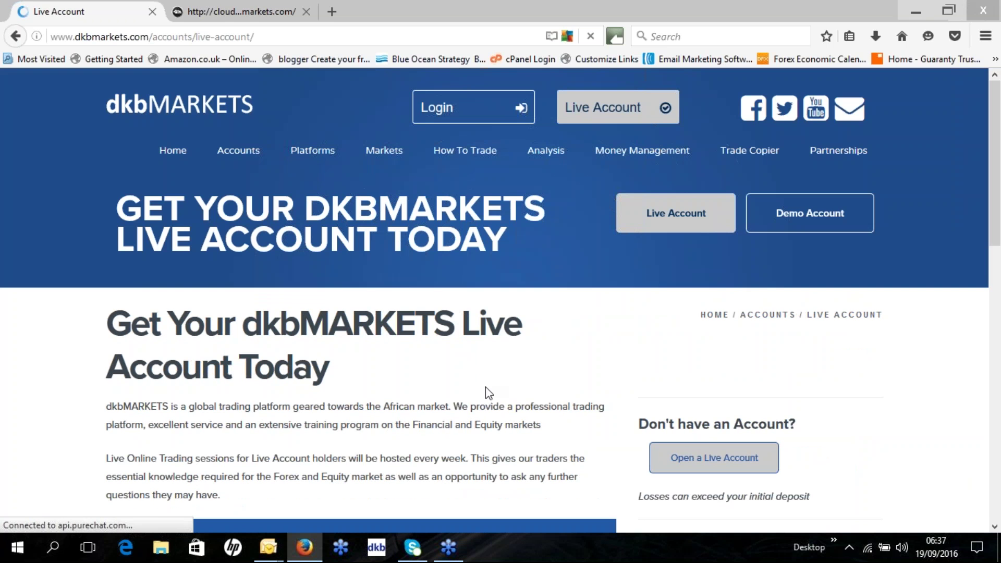
pyautogui.scroll(-3, 489, 390)
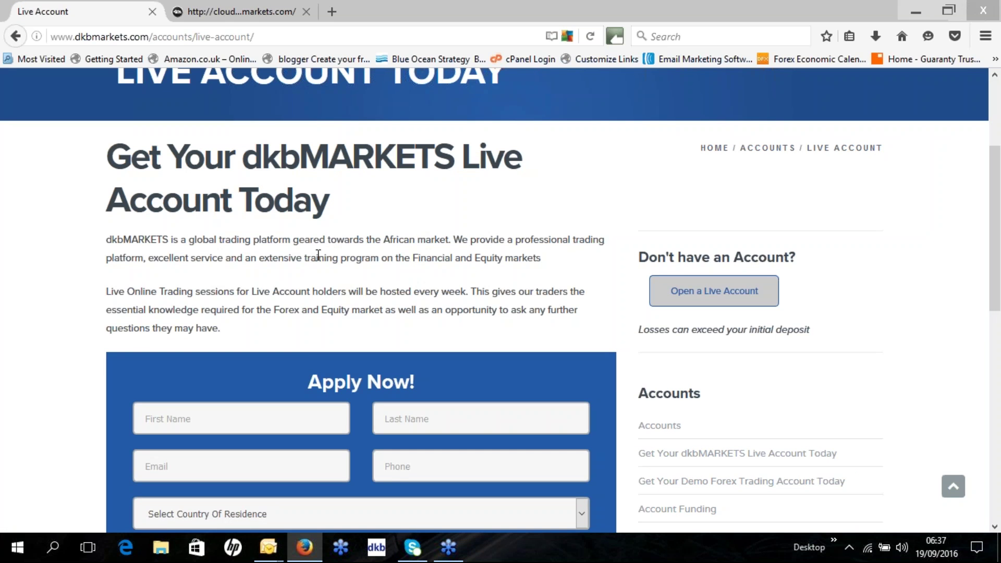
pyautogui.scroll(-3, 316, 254)
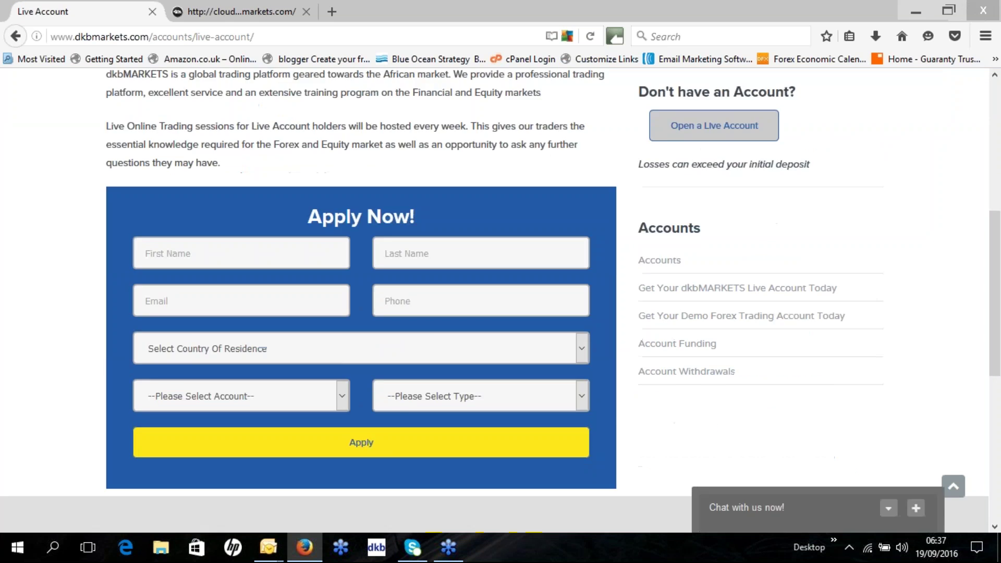
# Enter the applicant's first name and last name in the Apply Now form.
pyautogui.click(182, 254)
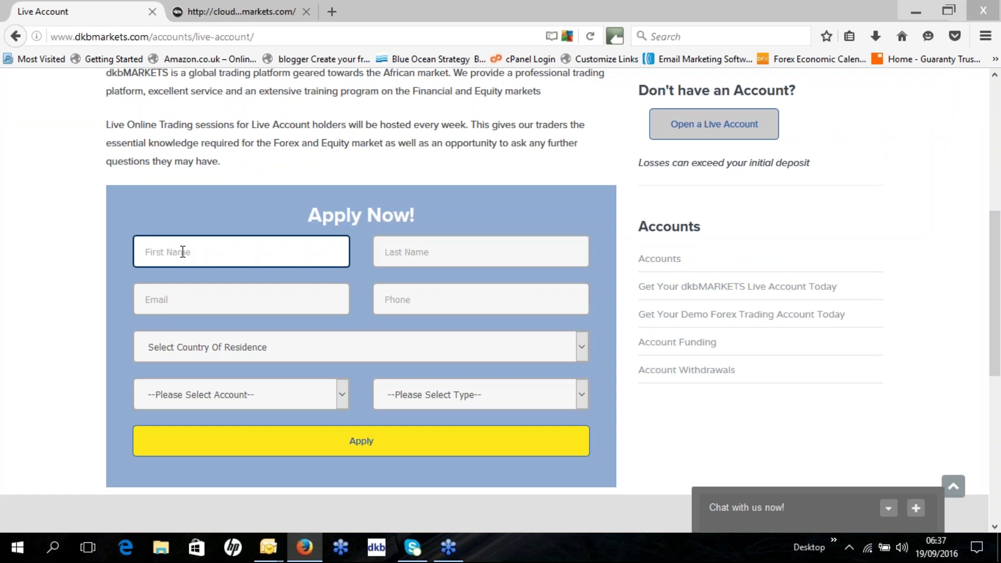
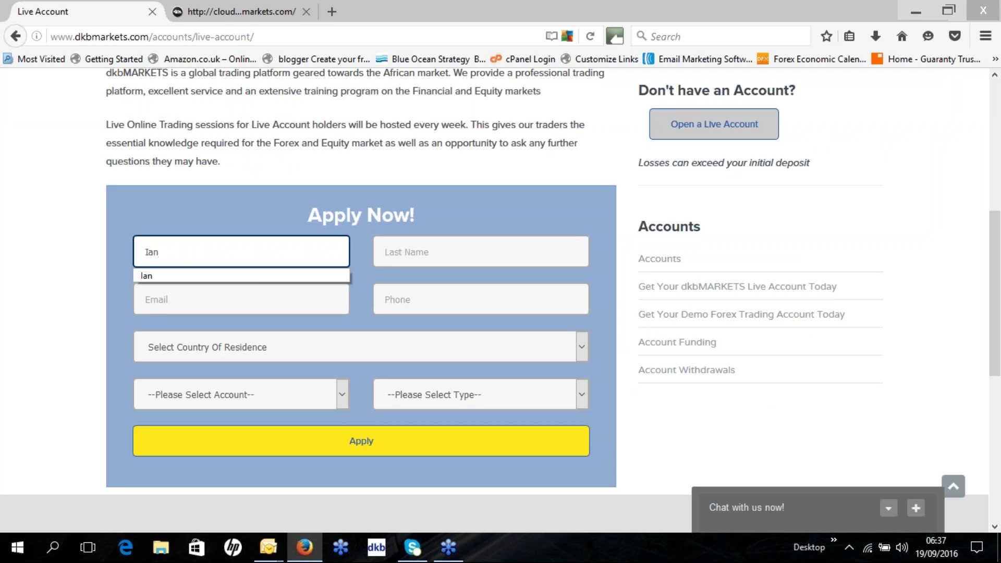
pyautogui.click(161, 276)
pyautogui.click(484, 259)
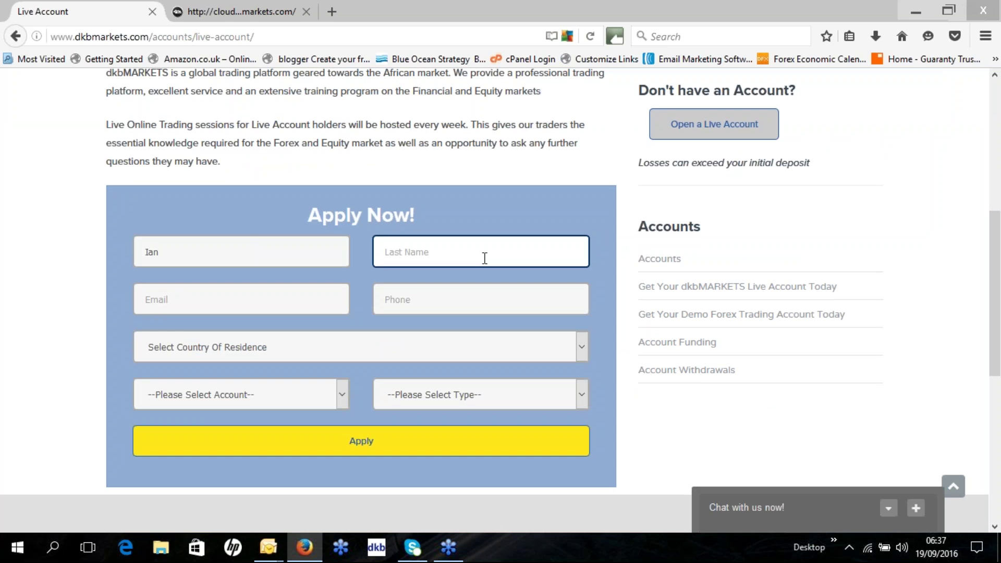
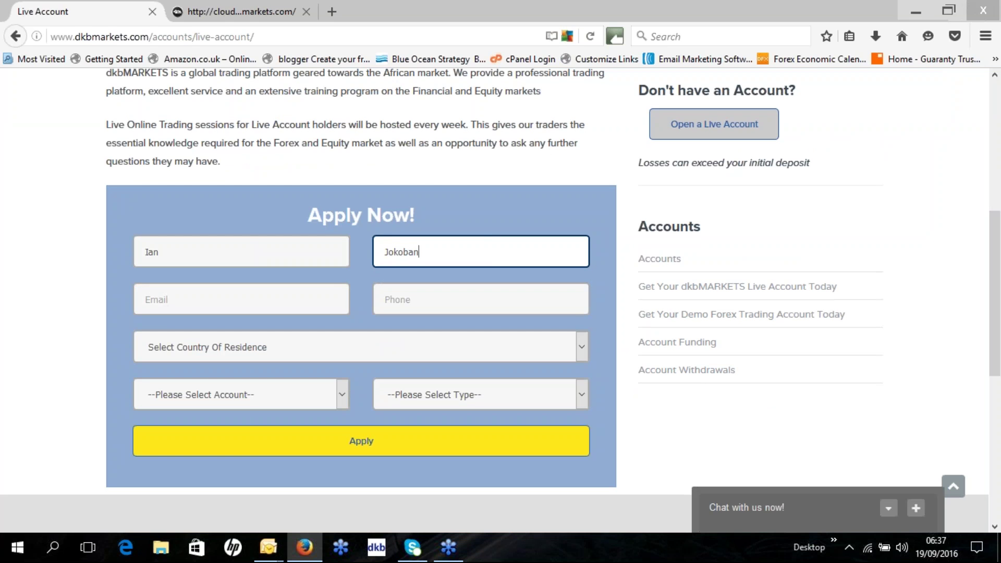
# Fill in the applicant's e-mail address and phone number.
pyautogui.click(180, 293)
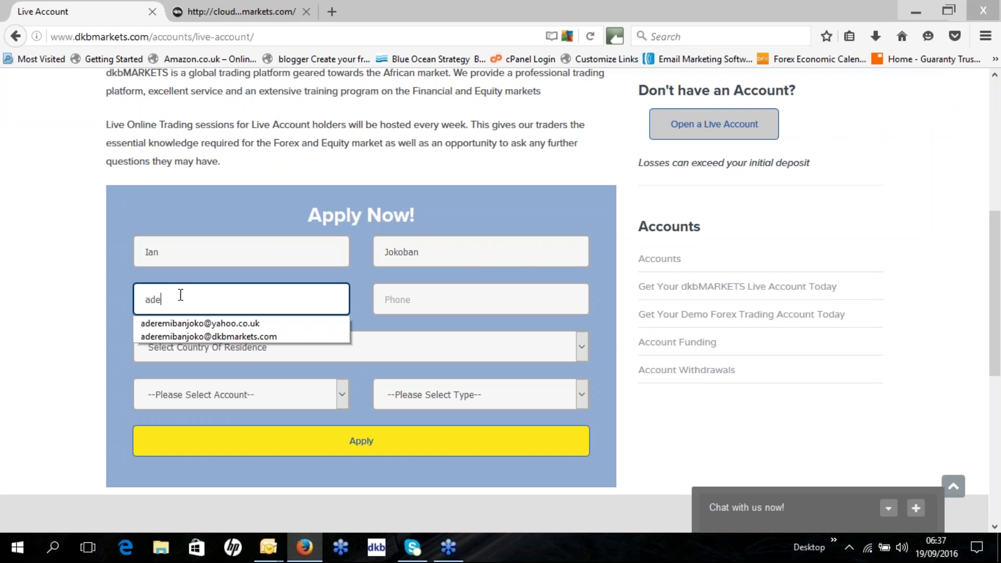
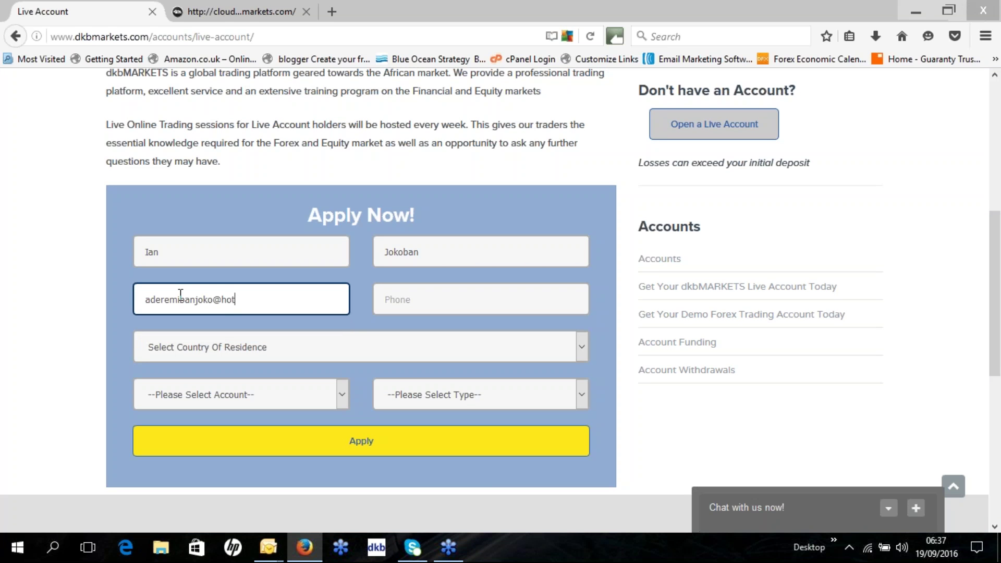
pyautogui.click(386, 300)
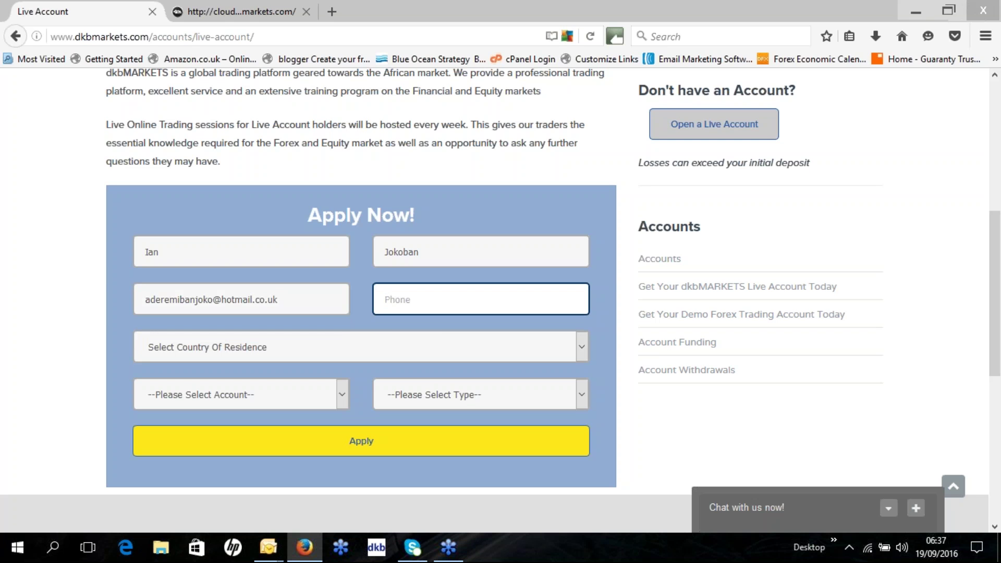
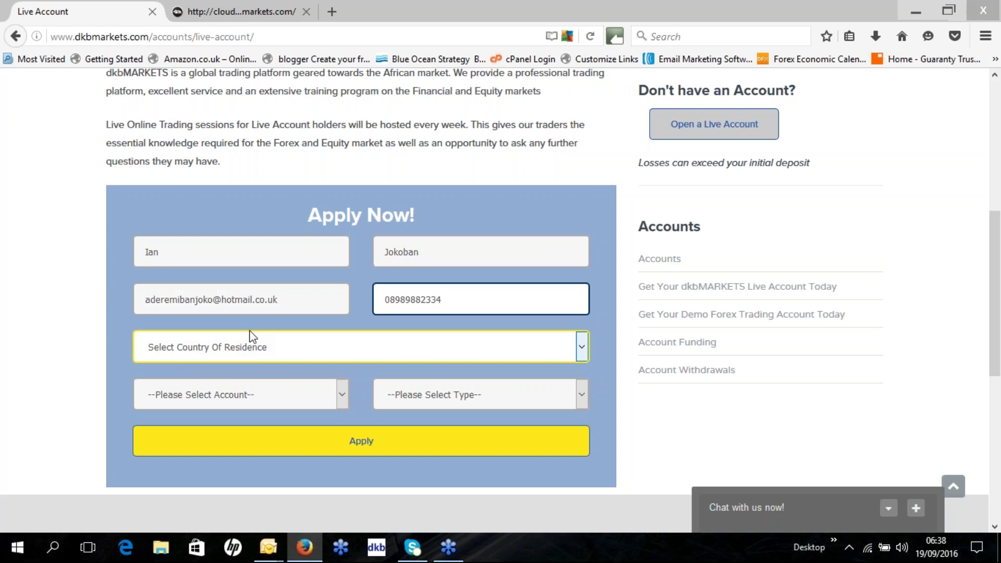
# Search 'niger' in the country list, select Nigeria, and open the Please Select Account dropdown.
pyautogui.click(239, 348)
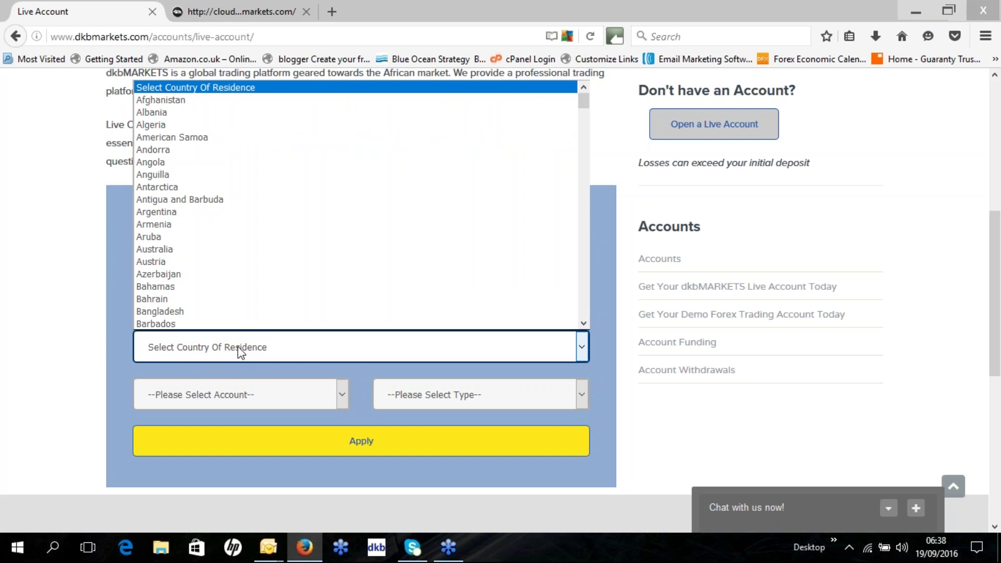
pyautogui.write('ni')
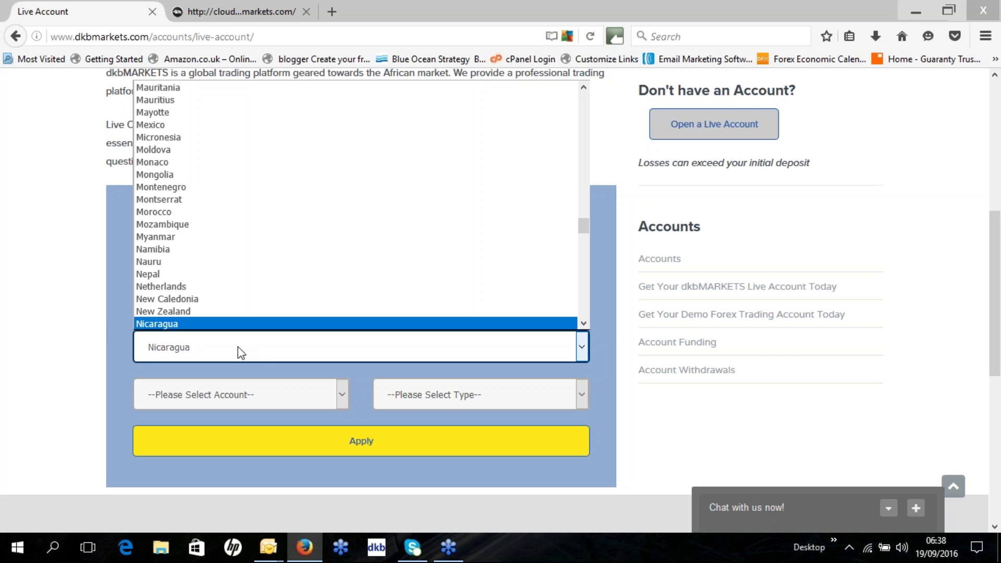
pyautogui.write('ger')
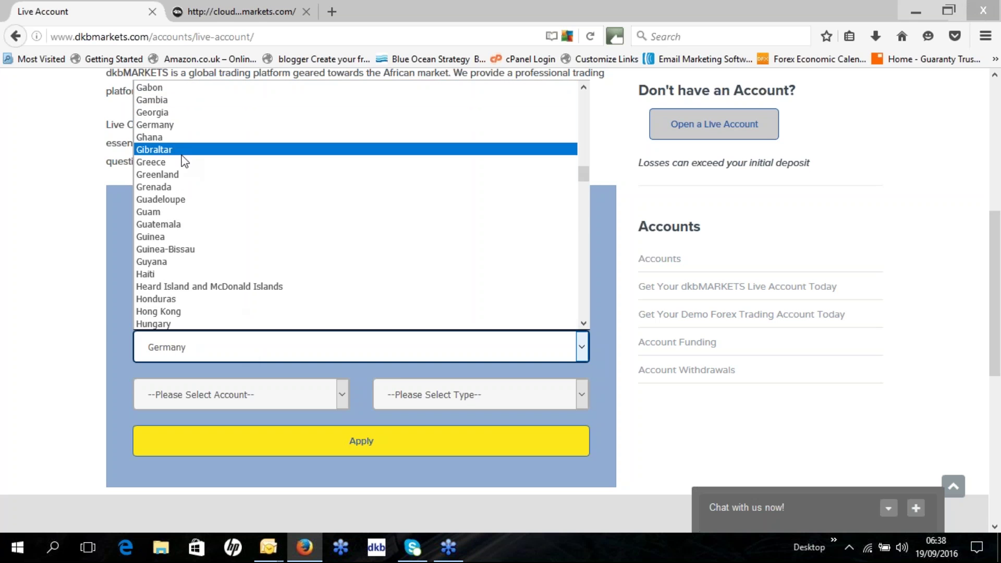
pyautogui.scroll(-2, 200, 209)
pyautogui.scroll(-15, 199, 208)
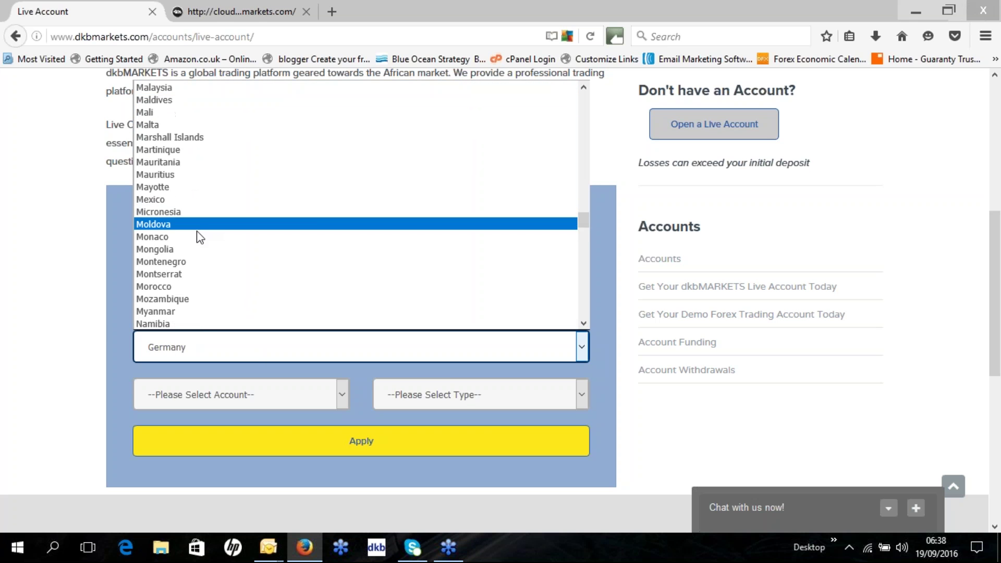
pyautogui.scroll(-5, 198, 235)
pyautogui.click(198, 232)
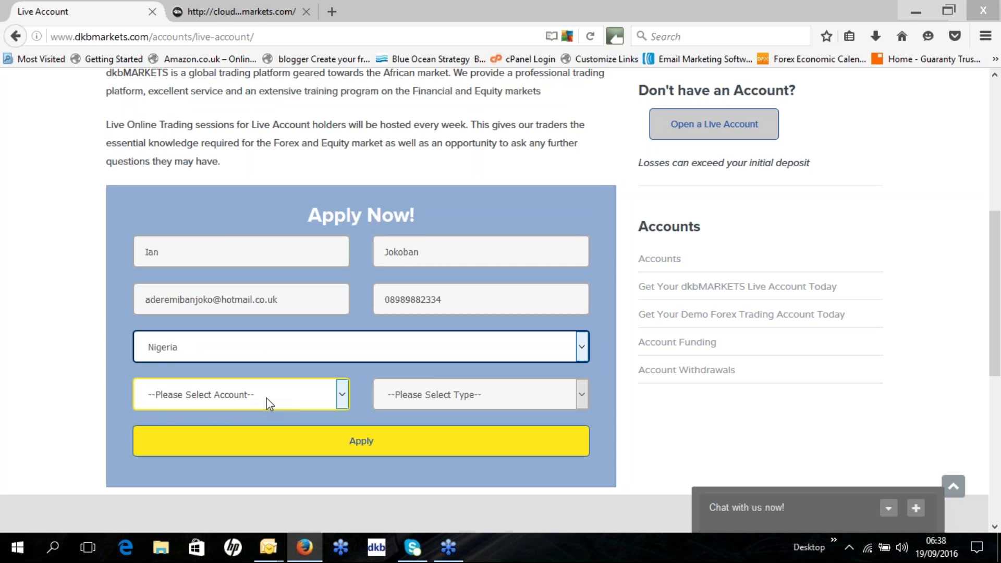
pyautogui.click(340, 397)
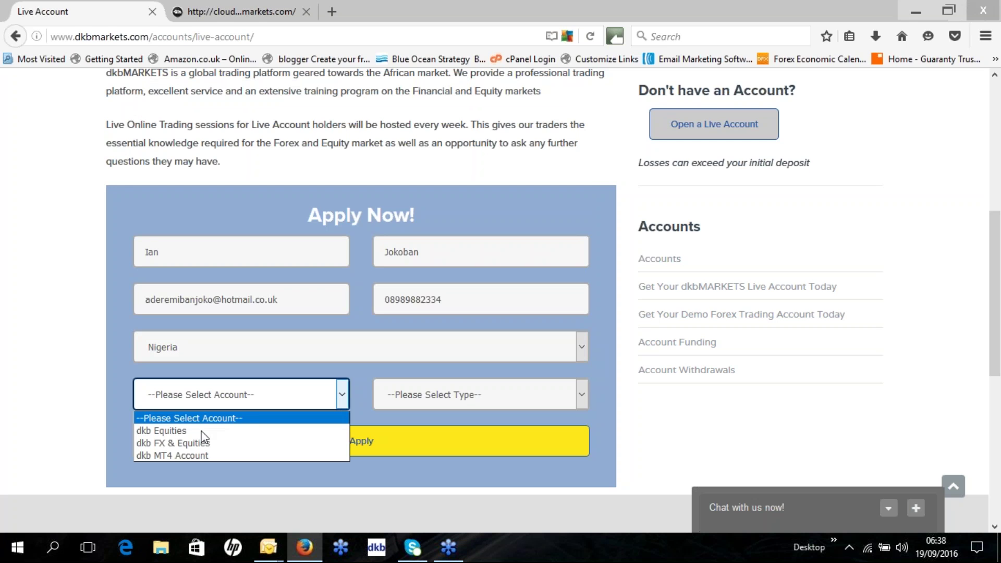
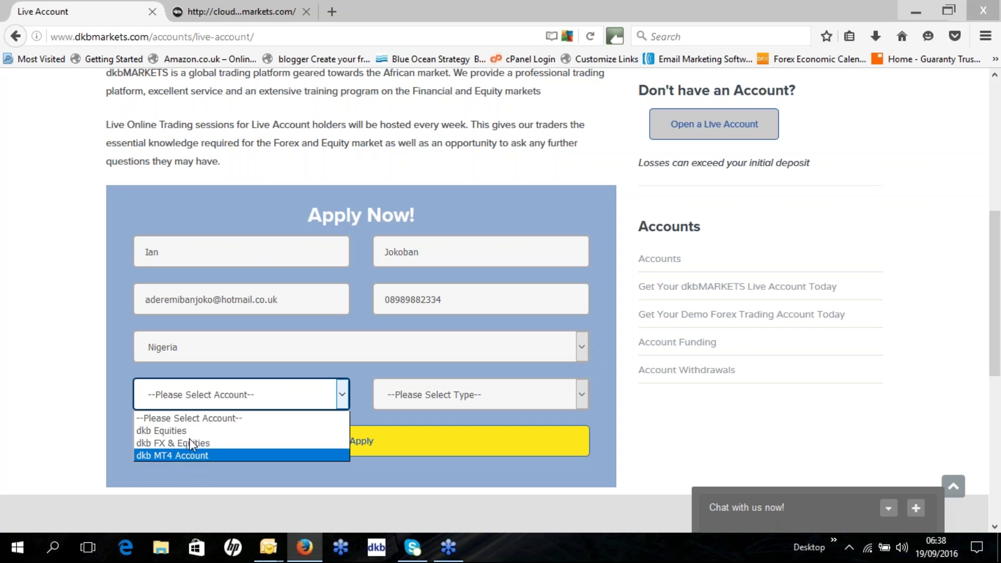
# Apply for a dkb FX & Equities account of type Live Account.
pyautogui.press('Up')
pyautogui.press('Up')
pyautogui.press('Down')
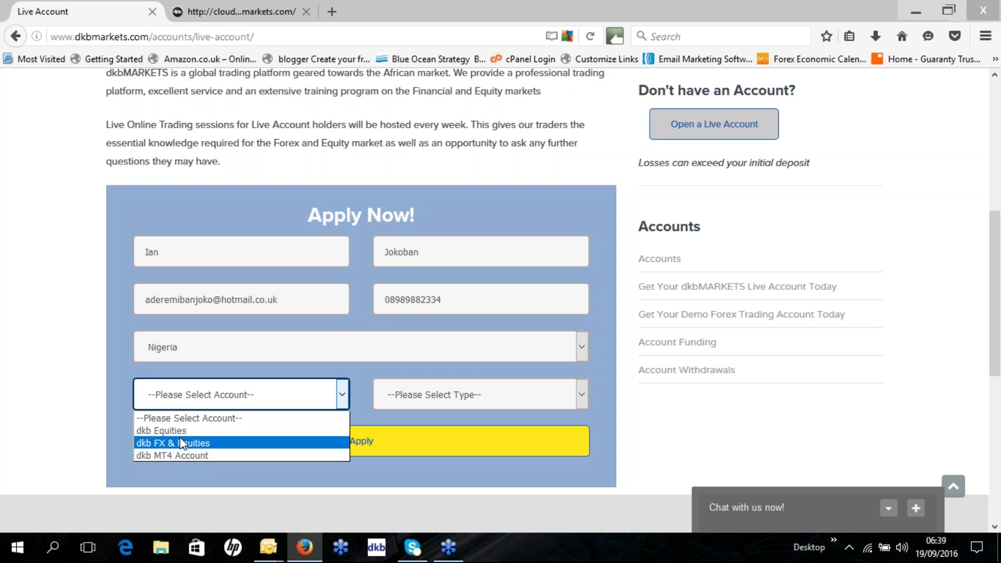
pyautogui.press('Down')
pyautogui.press('Up')
pyautogui.click(182, 443)
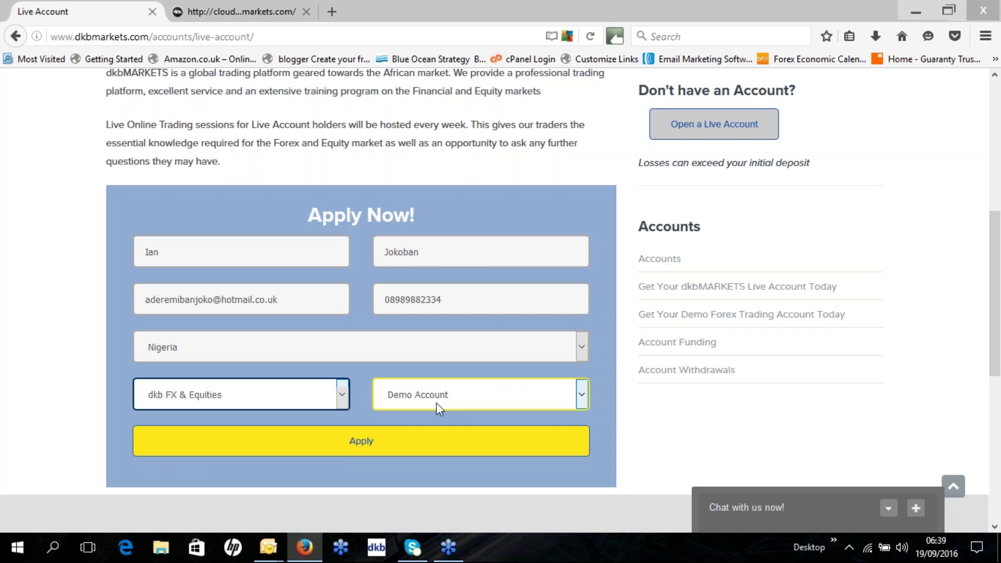
pyautogui.click(583, 397)
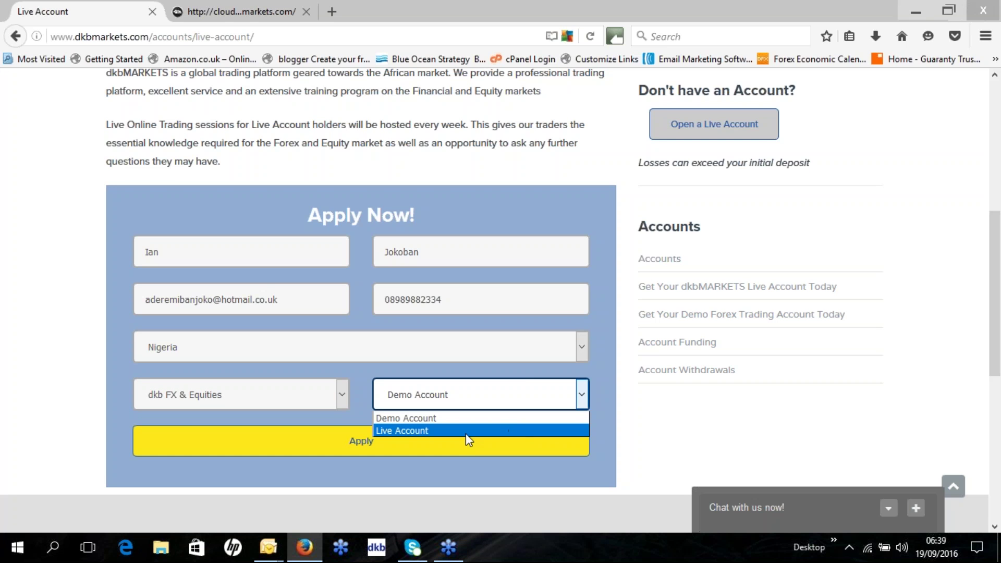
pyautogui.click(426, 432)
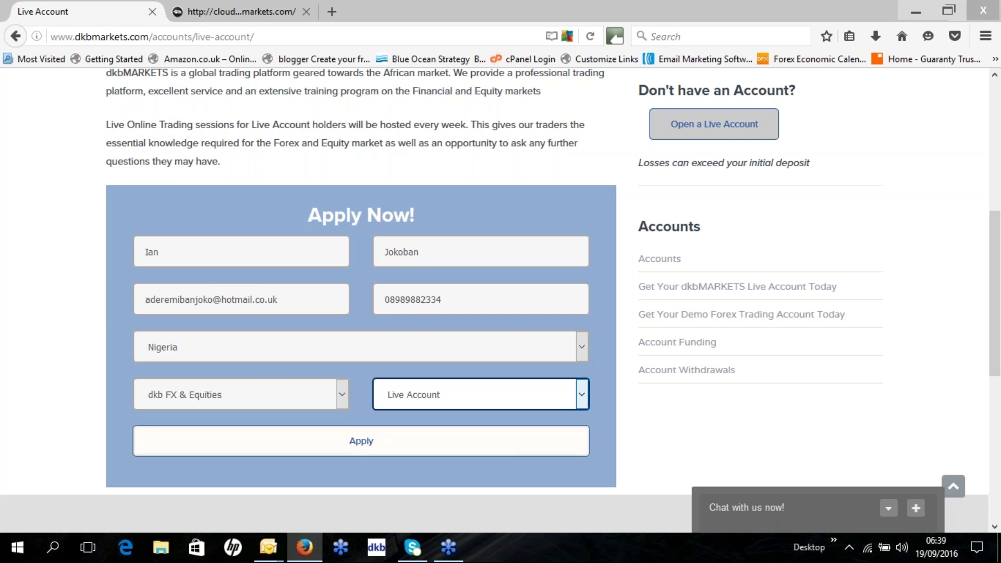
pyautogui.click(366, 446)
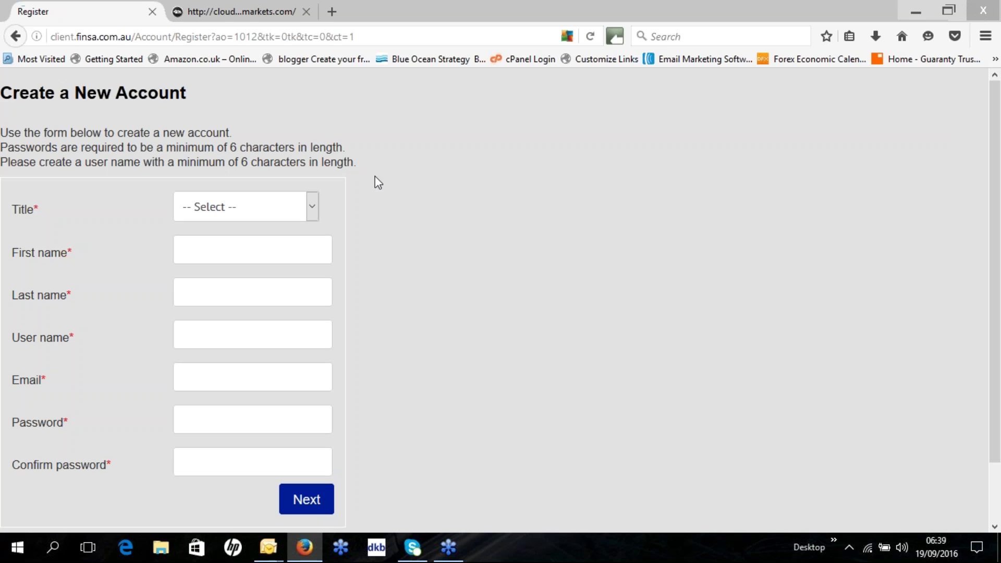
# Set the title to Mr and enter the applicant's first and last name.
pyautogui.click(314, 206)
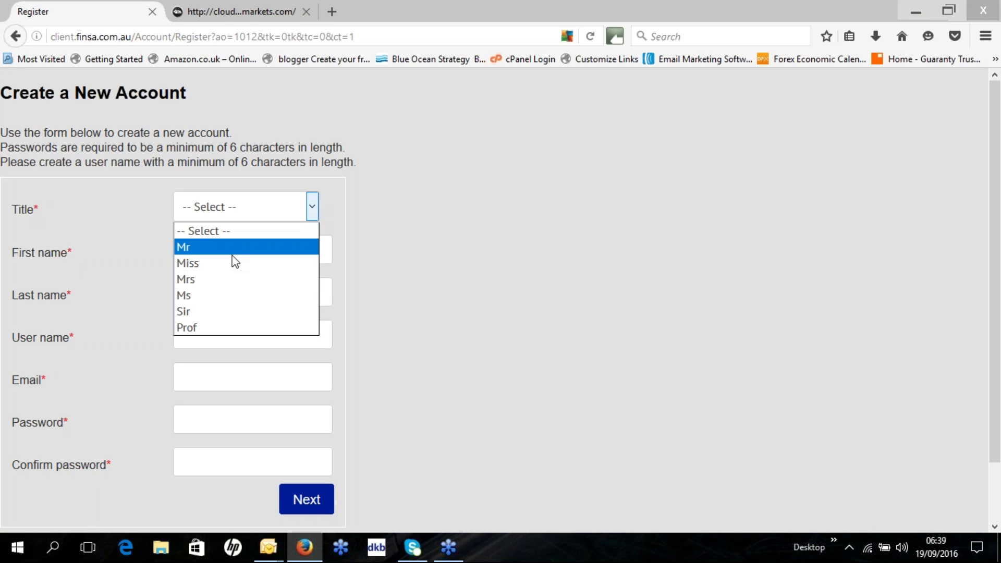
pyautogui.click(232, 253)
pyautogui.click(231, 257)
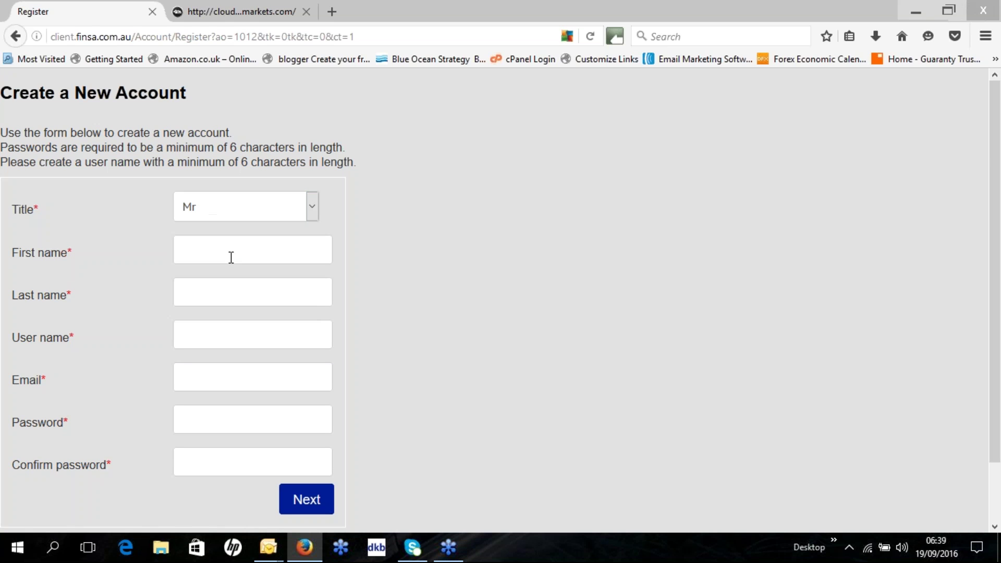
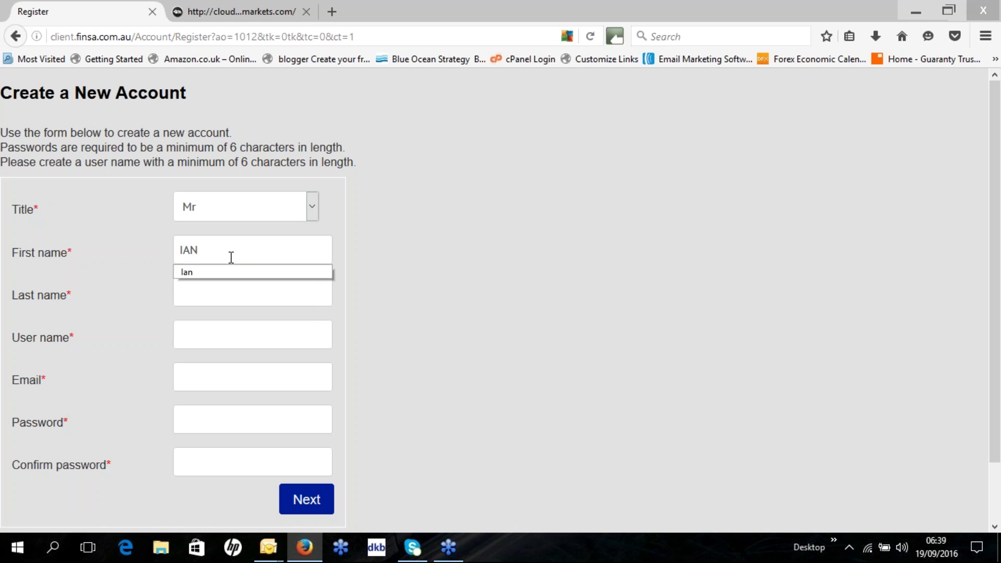
pyautogui.write('an')
pyautogui.click(221, 298)
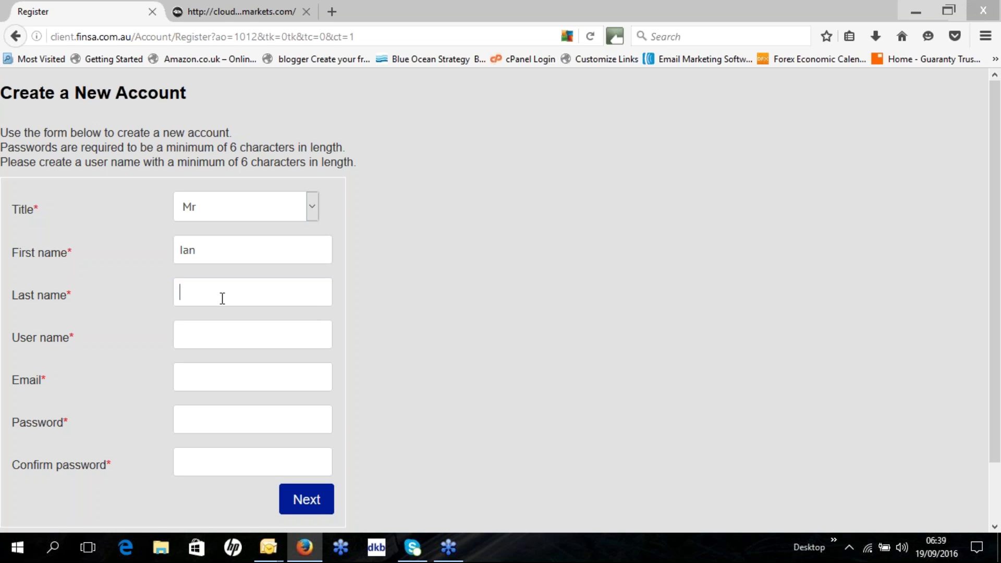
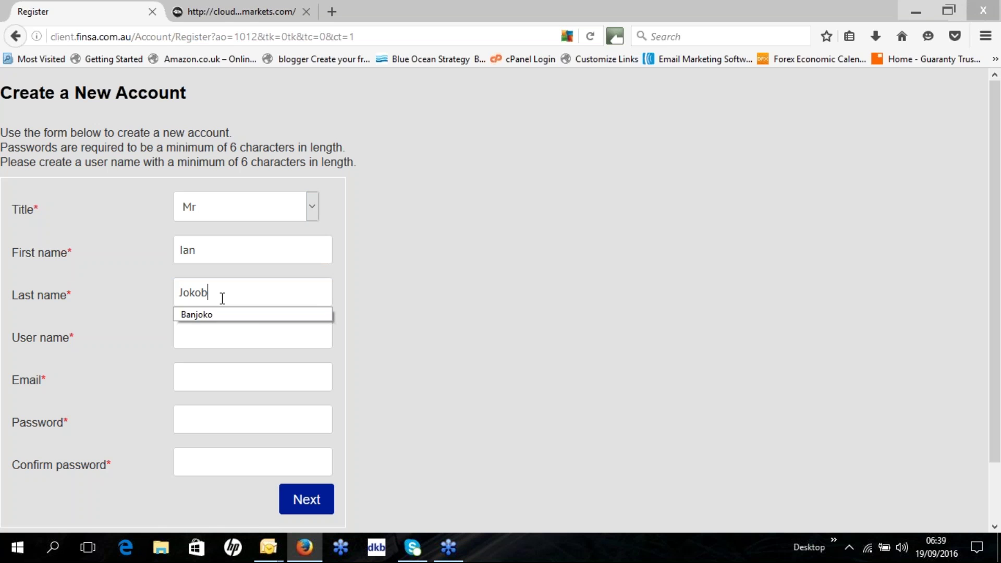
# Enter the applicant's user name and e-mail address.
pyautogui.click(232, 343)
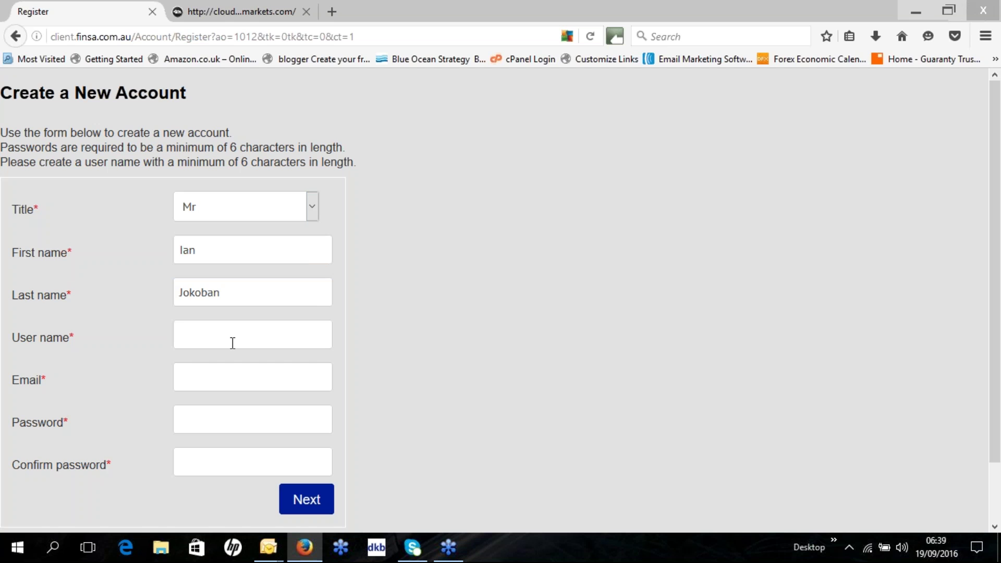
pyautogui.write('aja')
pyautogui.write('n')
pyautogui.write('2')
pyautogui.press('BackSpace')
pyautogui.press('BackSpace')
pyautogui.write('h2')
pyautogui.click(223, 385)
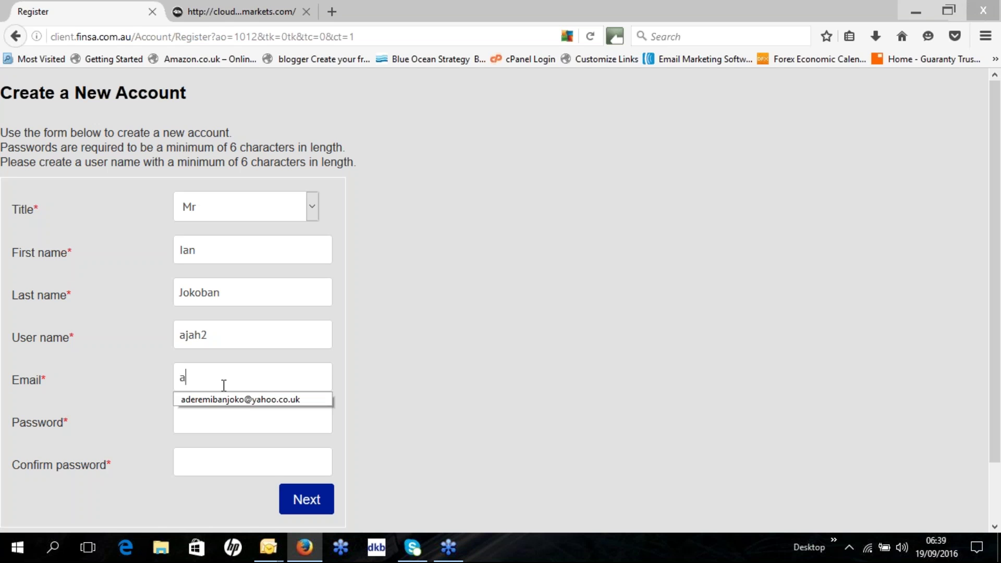
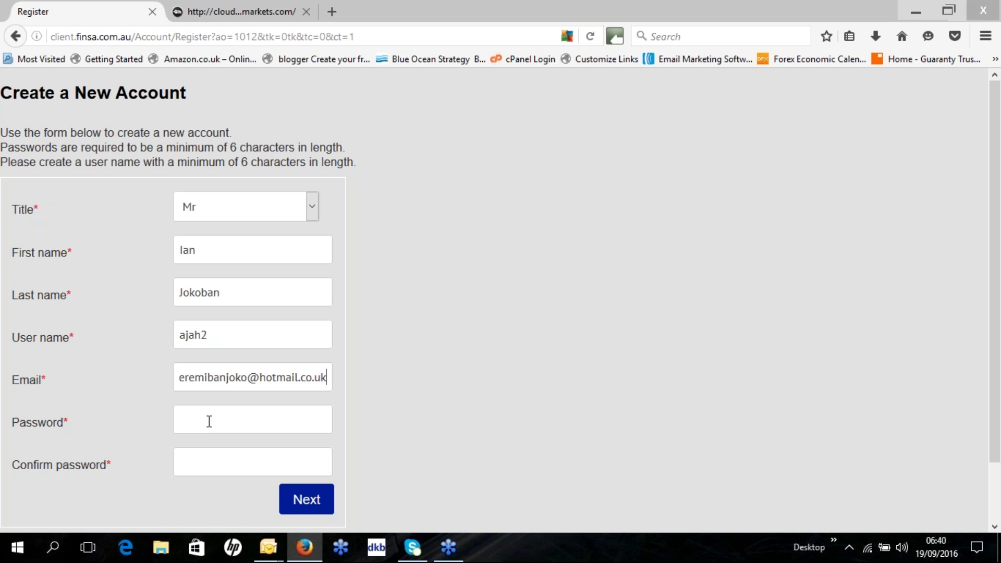
# Enter and confirm the account password, then continue to the next page.
pyautogui.press('Tab')
pyautogui.write('••••••••')
pyautogui.click(197, 464)
pyautogui.write('•••••')
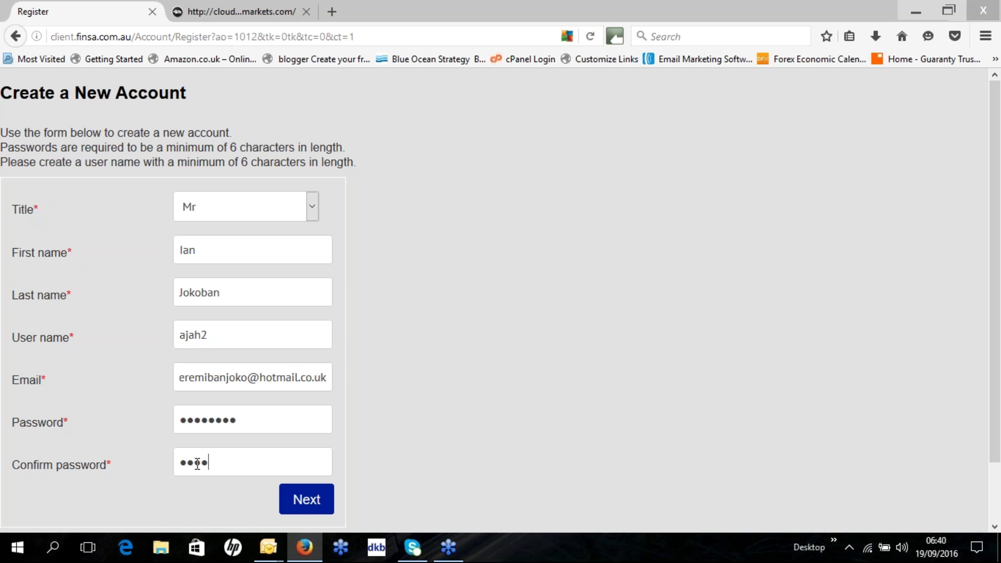
pyautogui.write('•••')
pyautogui.click(308, 500)
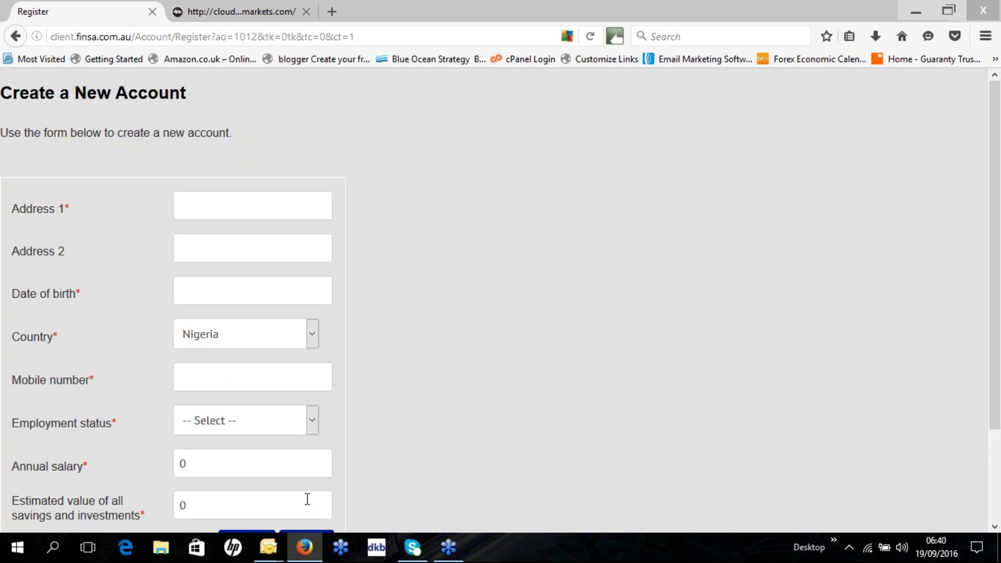
# Enter the first address line and set the date of birth to 01/01/1980.
pyautogui.scroll(-3, 230, 363)
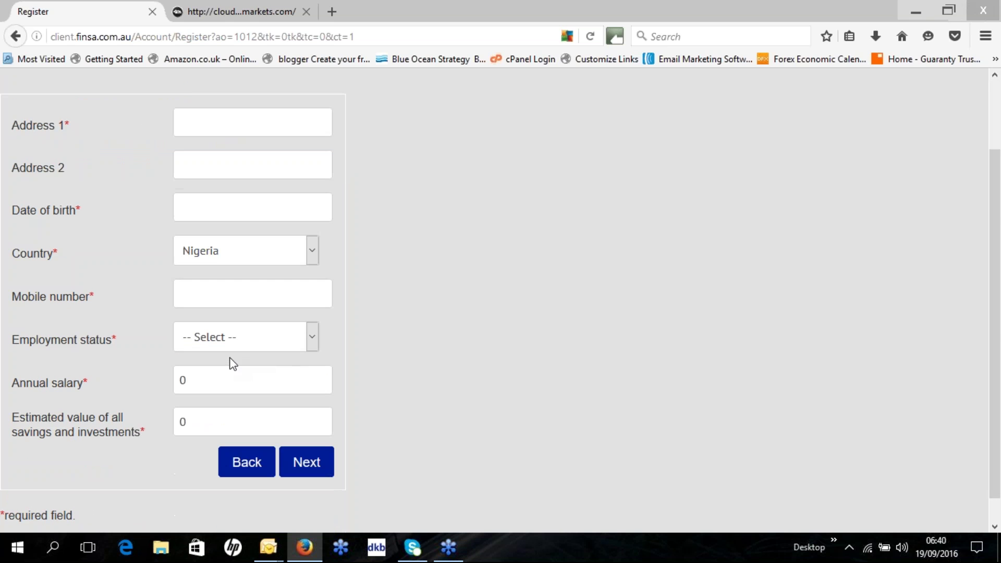
pyautogui.click(234, 126)
pyautogui.click(197, 203)
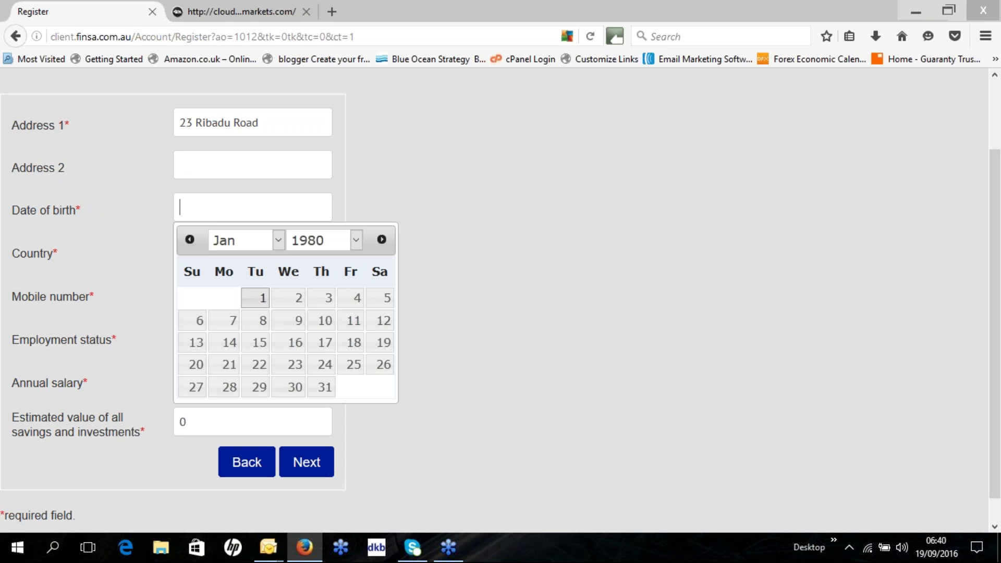
pyautogui.click(256, 298)
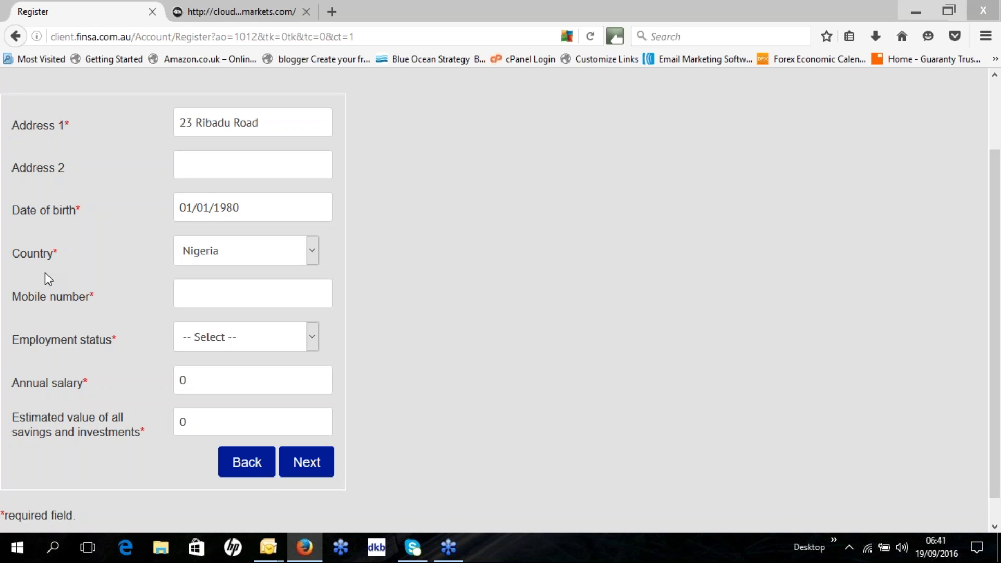
# Fill in the saved mobile number and choose Self Employed as employment status.
pyautogui.click(209, 294)
pyautogui.write('0')
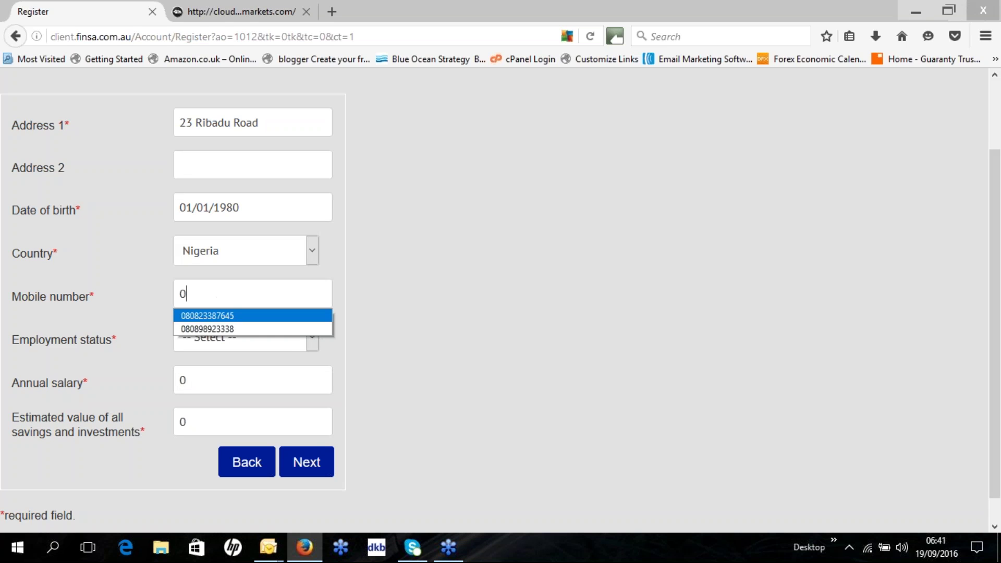
pyautogui.click(209, 315)
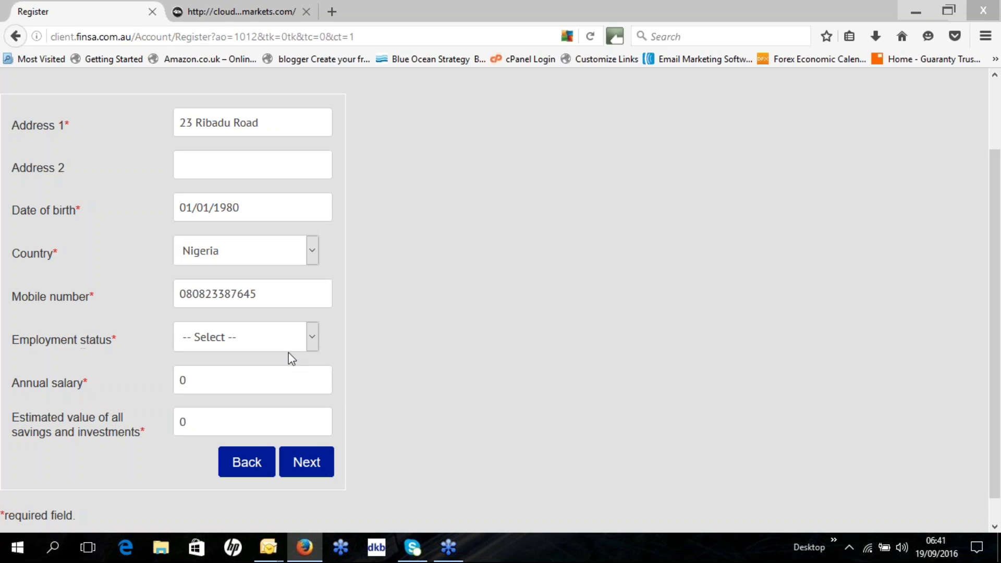
pyautogui.click(313, 337)
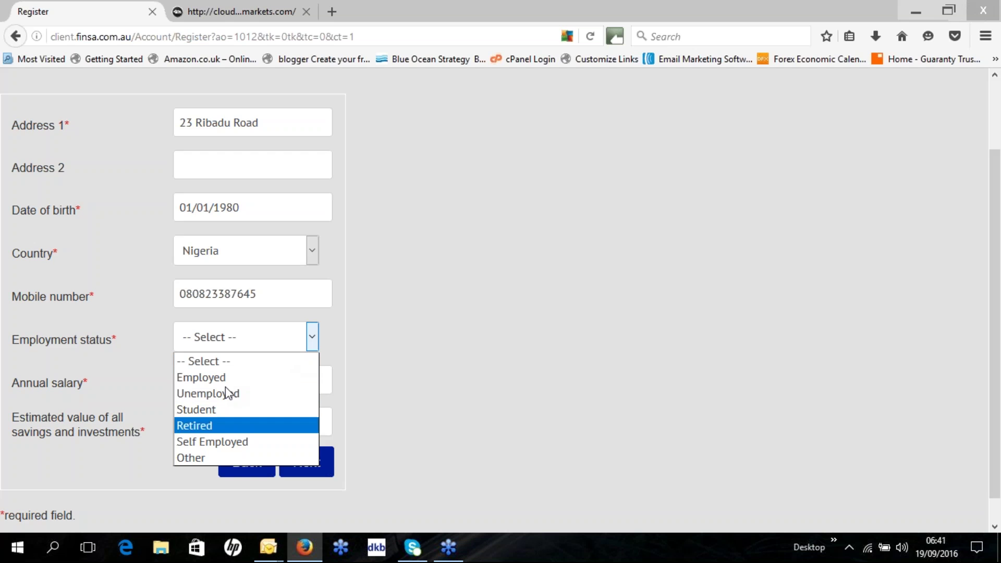
pyautogui.click(214, 443)
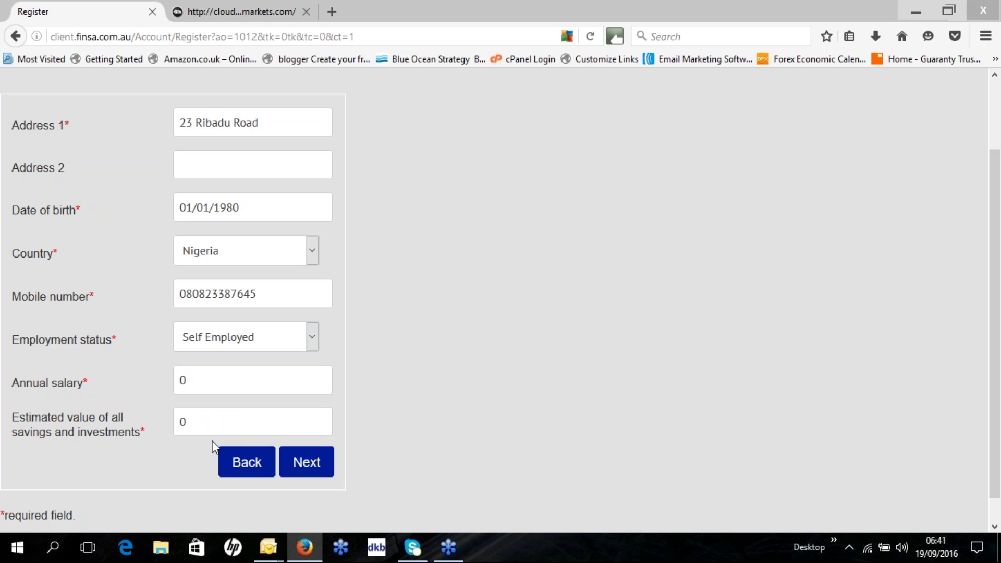
# Set annual salary and savings and investments to 2000000 each, then continue to the Declaration.
pyautogui.click(206, 385)
pyautogui.press('BackSpace')
pyautogui.write('2')
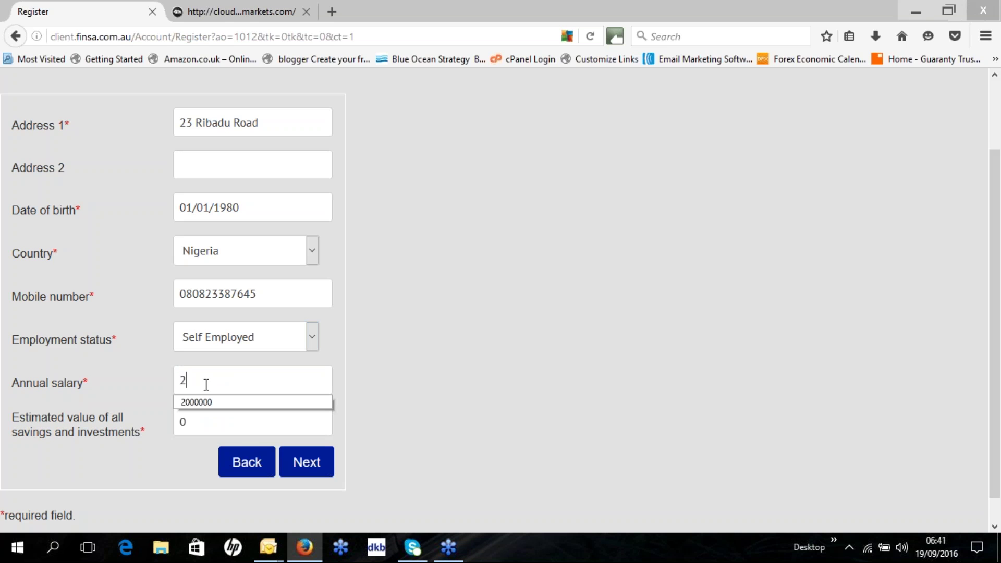
pyautogui.write('00')
pyautogui.click(204, 402)
pyautogui.click(212, 421)
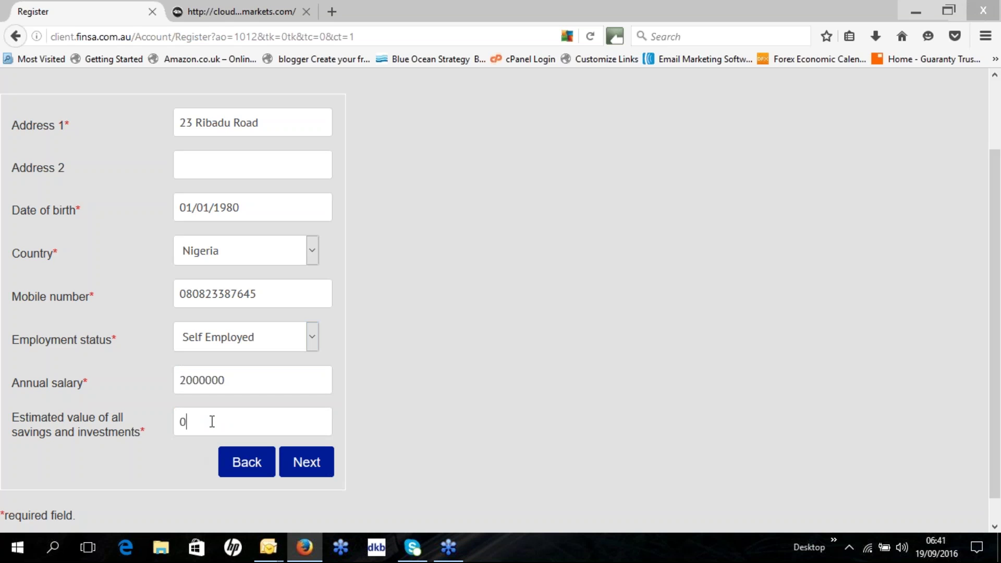
pyautogui.press('BackSpace')
pyautogui.write('2')
pyautogui.press('Down')
pyautogui.press('Return')
pyautogui.click(315, 472)
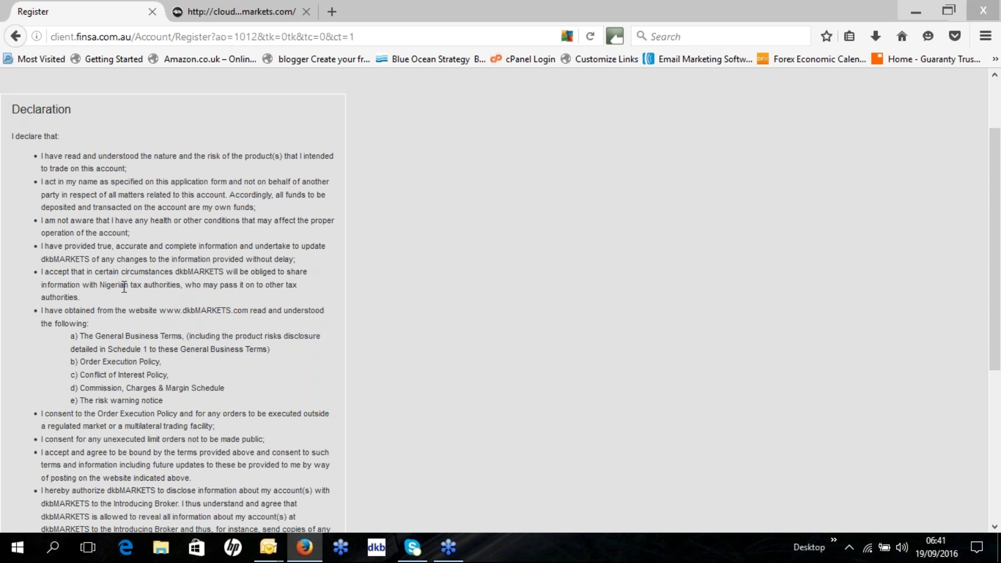
# Tick the declaration and terms agreement checkbox and submit the registration.
pyautogui.scroll(-3, 125, 287)
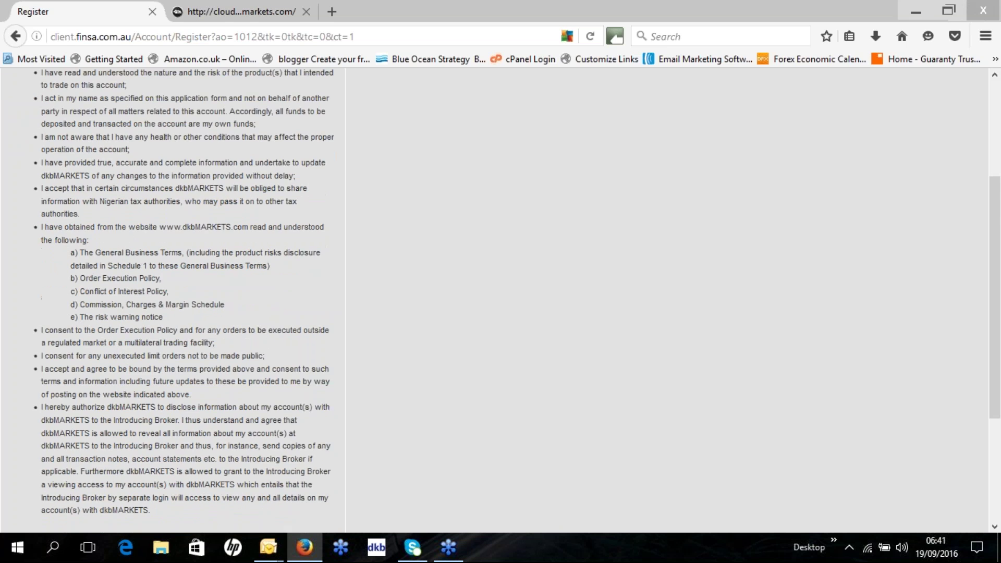
pyautogui.scroll(-6, 93, 303)
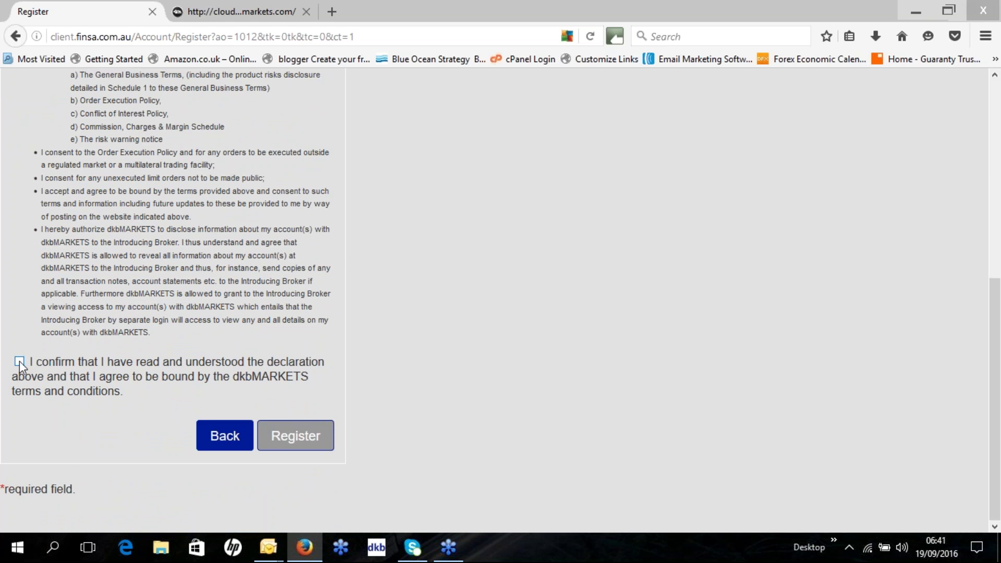
pyautogui.click(20, 361)
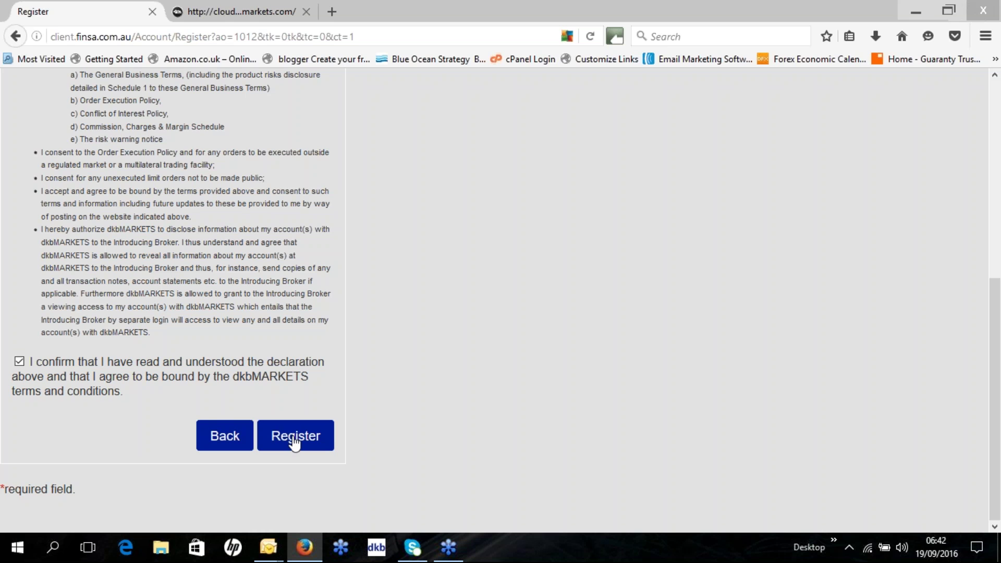
pyautogui.click(295, 437)
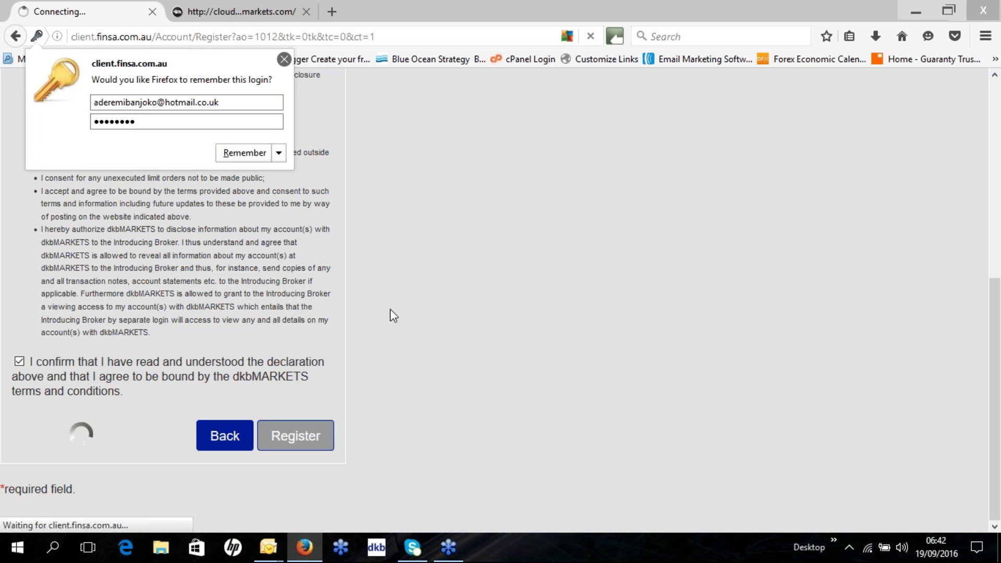
# Decline Firefox's offer to remember the login.
pyautogui.click(397, 343)
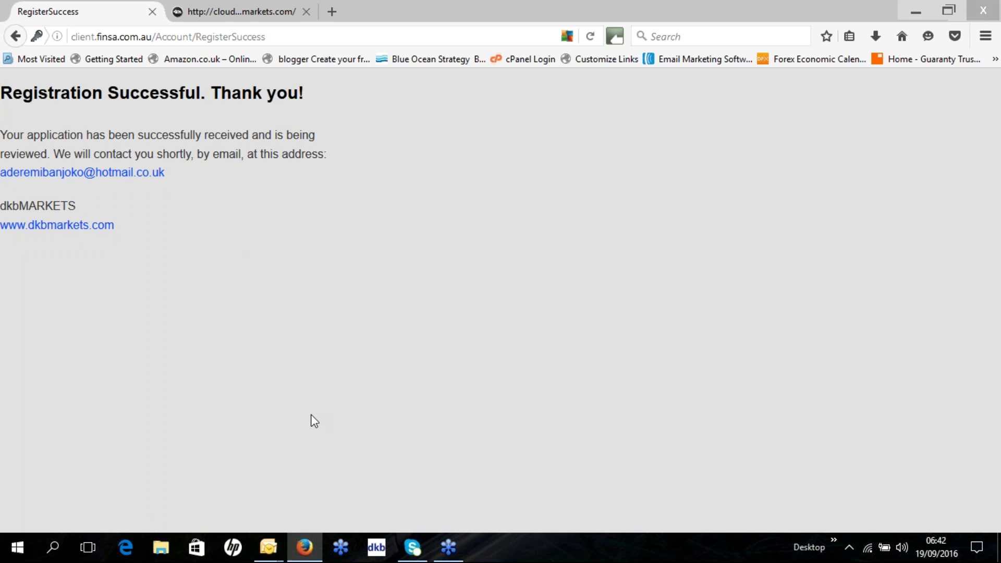
# Open the dkbMARKETS Document Upload e-mail from the Outlook taskbar preview and read it.
pyautogui.moveTo(269, 552)
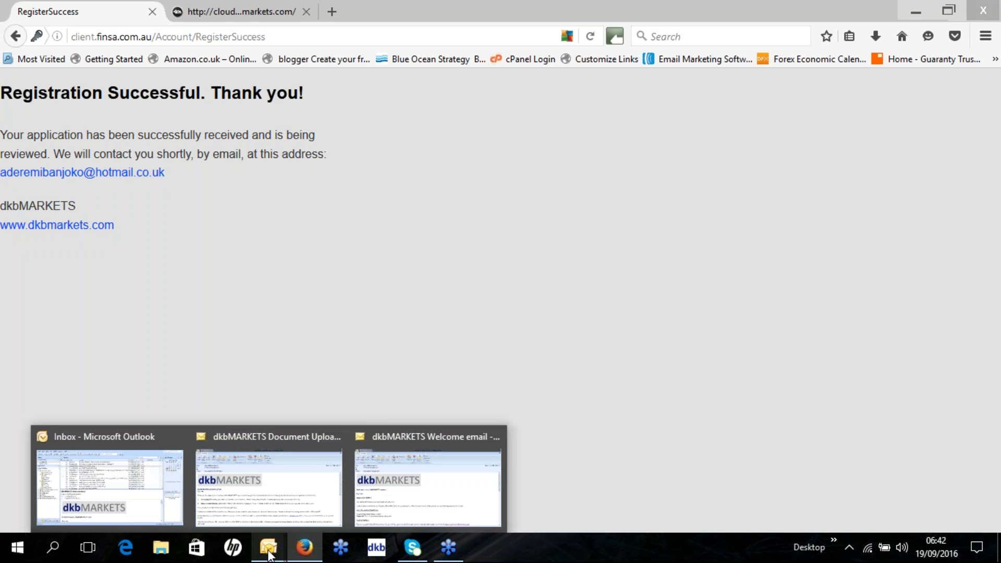
pyautogui.click(288, 499)
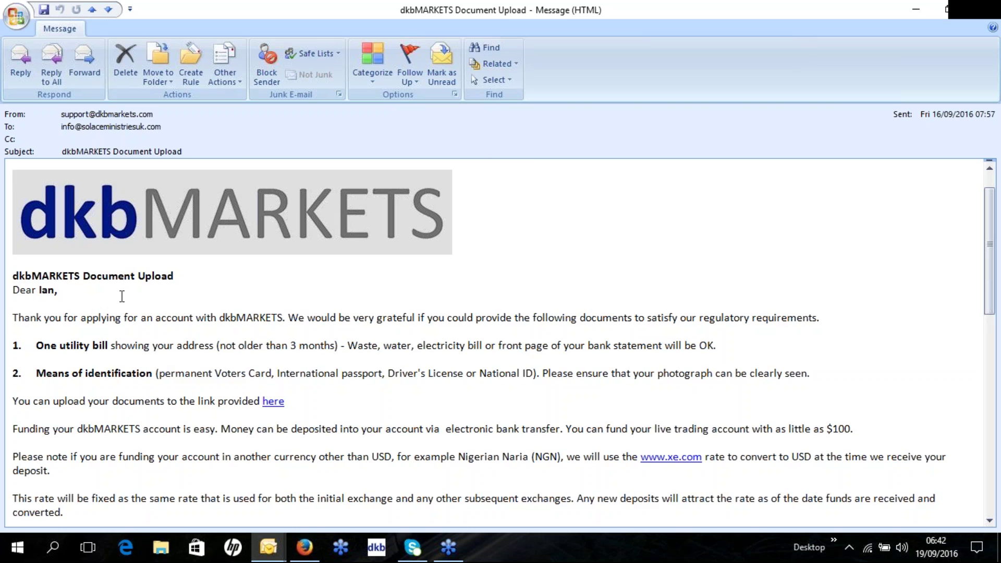
pyautogui.scroll(-1, 93, 292)
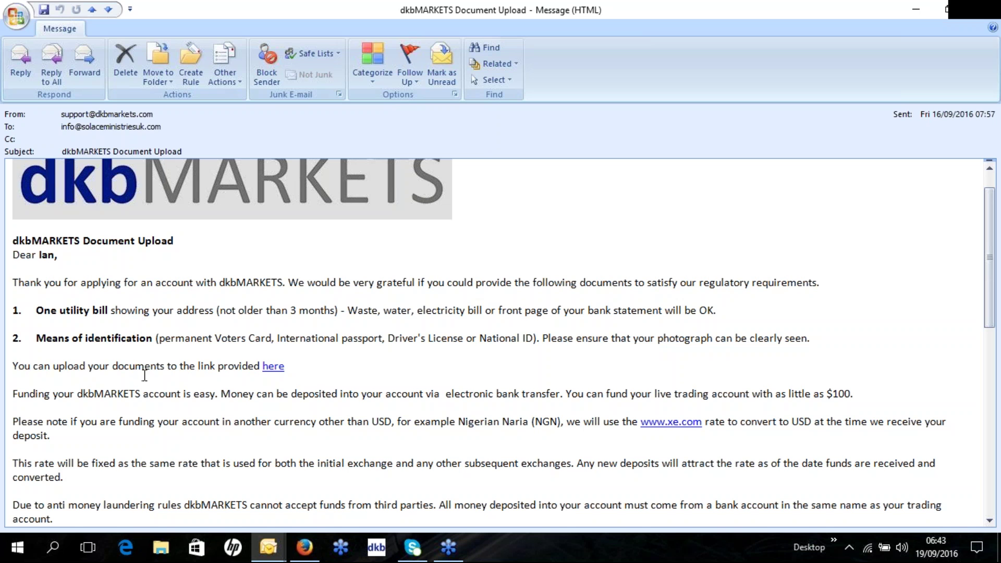
pyautogui.click(277, 372)
pyautogui.click(277, 371)
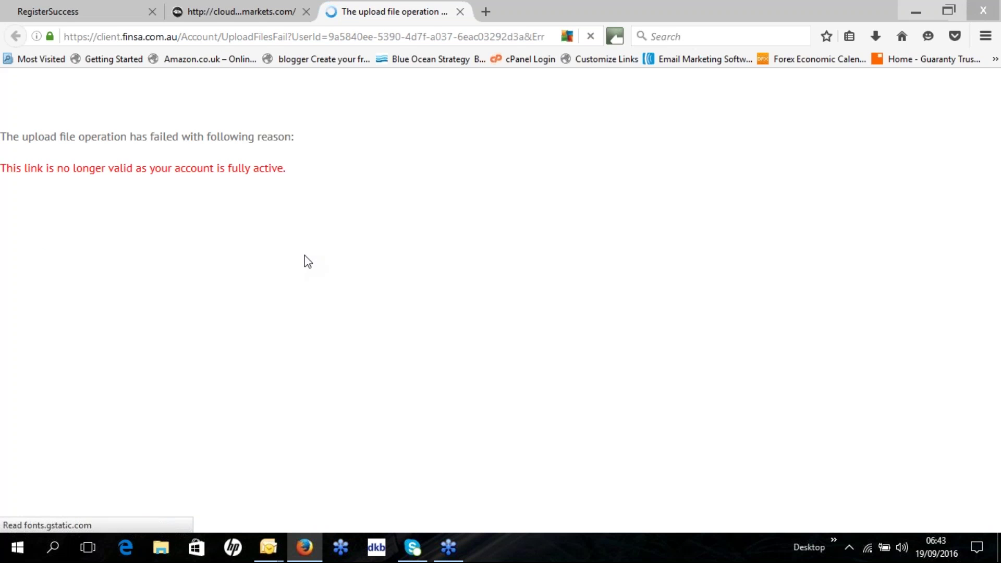
pyautogui.click(465, 14)
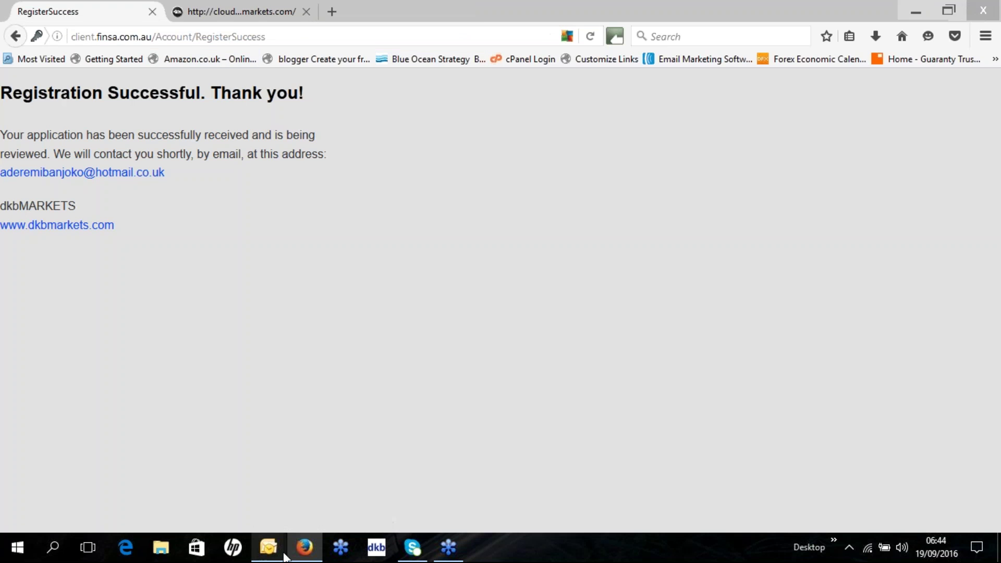
pyautogui.moveTo(269, 548)
pyautogui.click(268, 482)
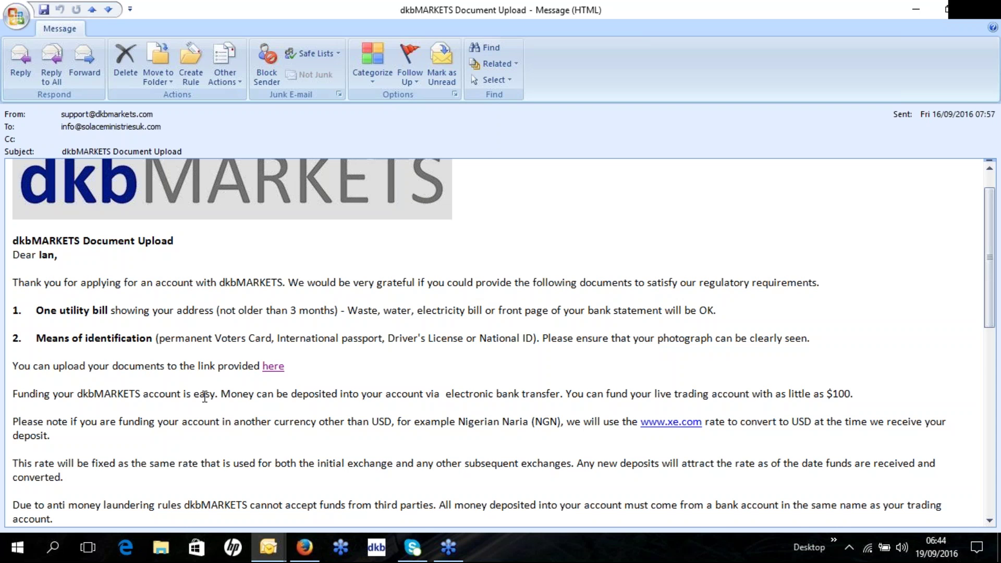
pyautogui.scroll(-2, 310, 456)
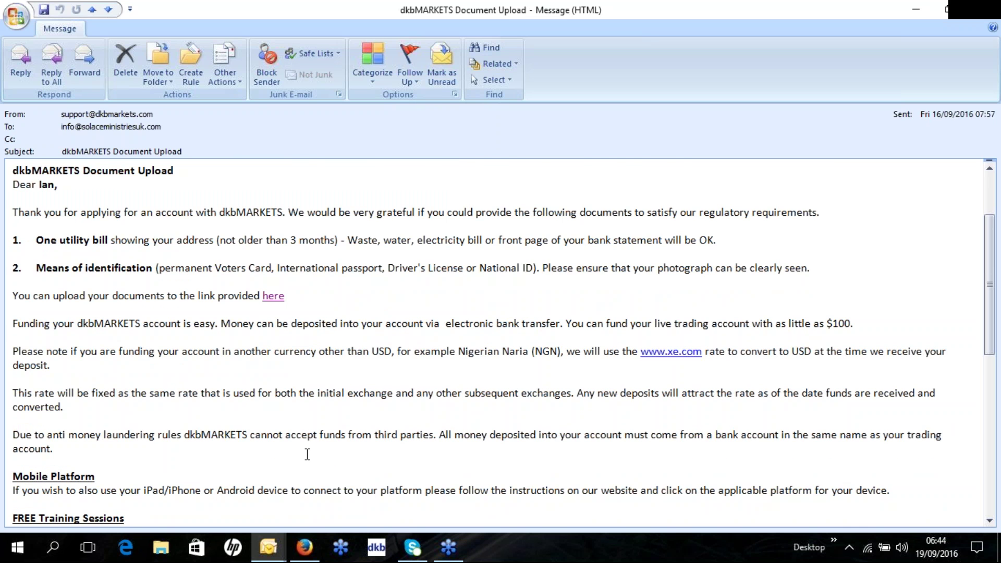
pyautogui.scroll(-1, 306, 460)
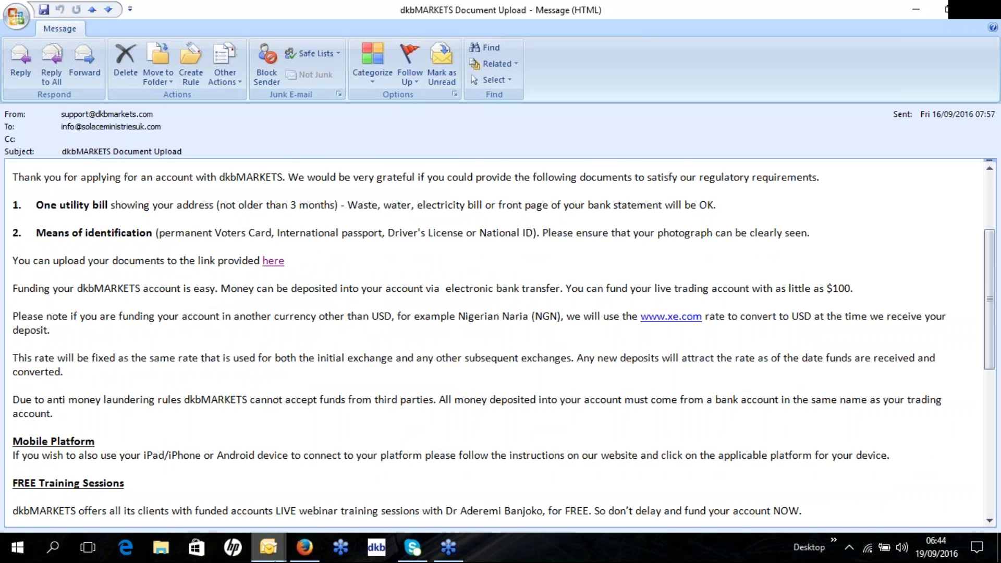
pyautogui.moveTo(272, 557)
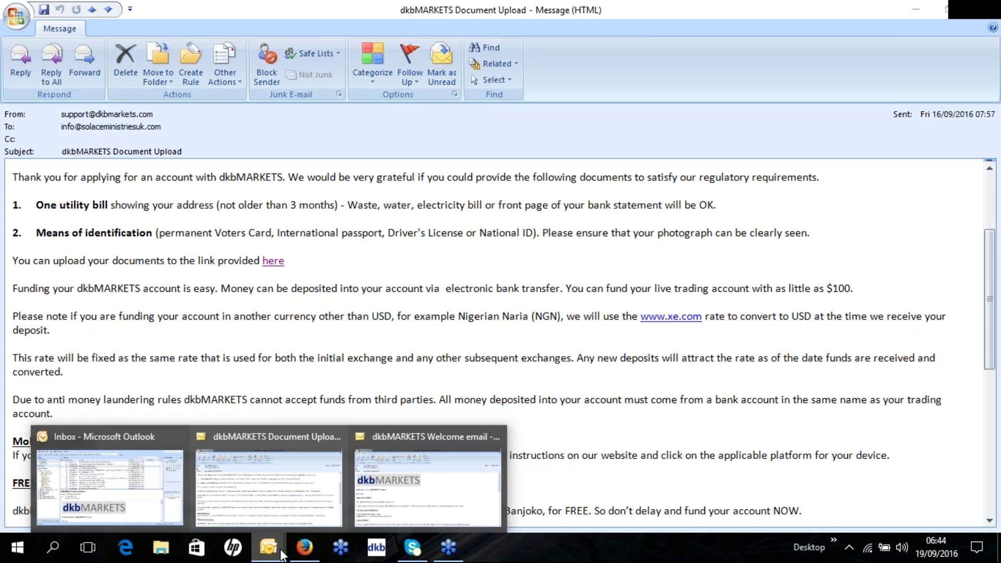
# Bring the dkbMARKETS Welcome email to the front and read down to the account details and platform link.
pyautogui.click(443, 522)
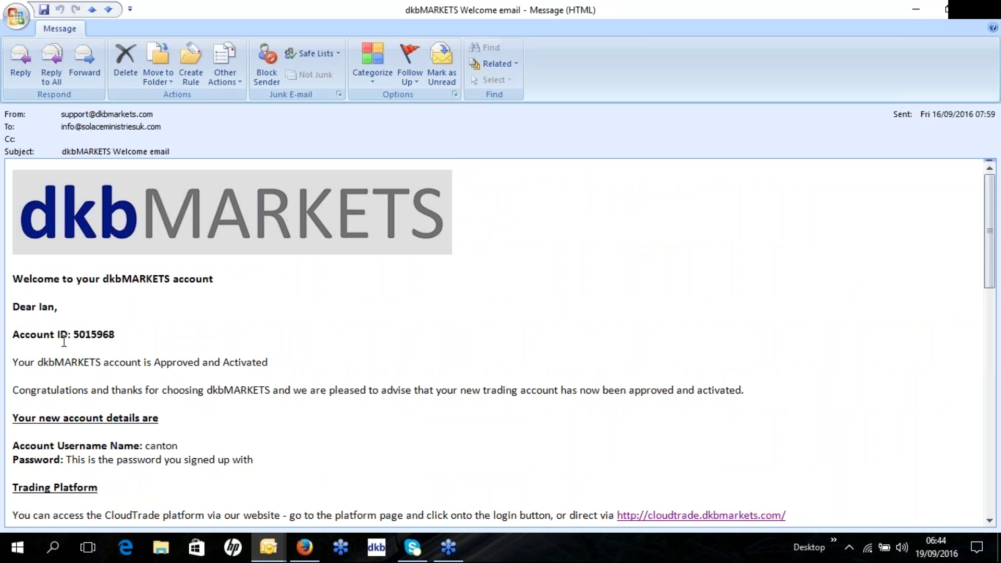
pyautogui.scroll(-1, 107, 339)
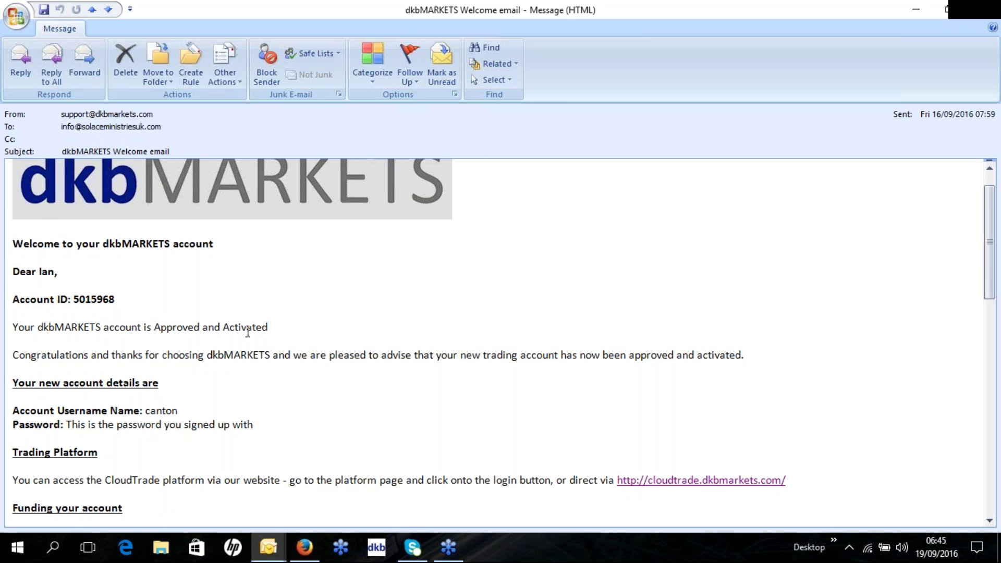
pyautogui.scroll(-1, 179, 346)
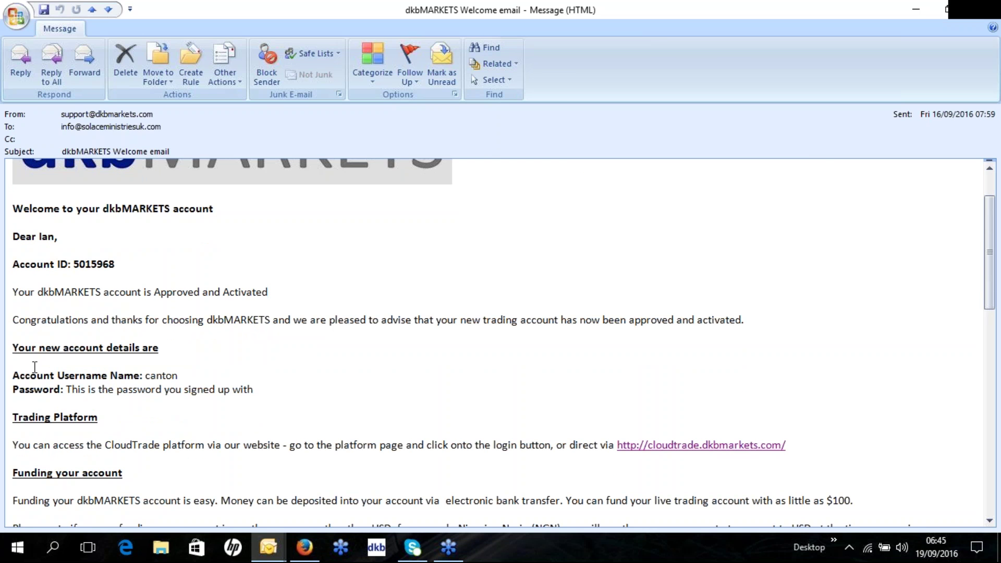
pyautogui.scroll(-1, 34, 367)
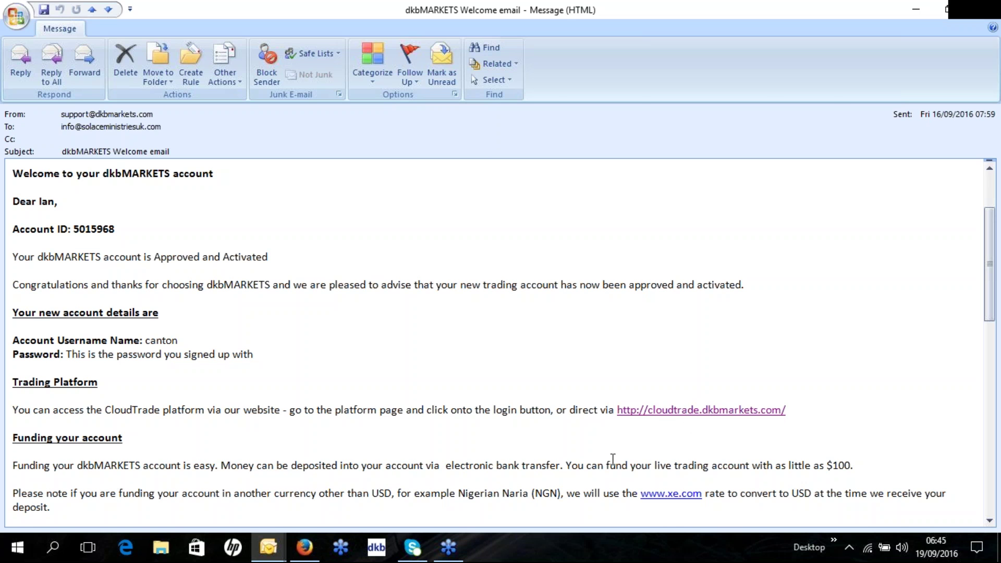
# In Firefox's cloudtrade.dkbmarkets.com tab, autofill the saved login ID and password, then log in.
pyautogui.click(305, 547)
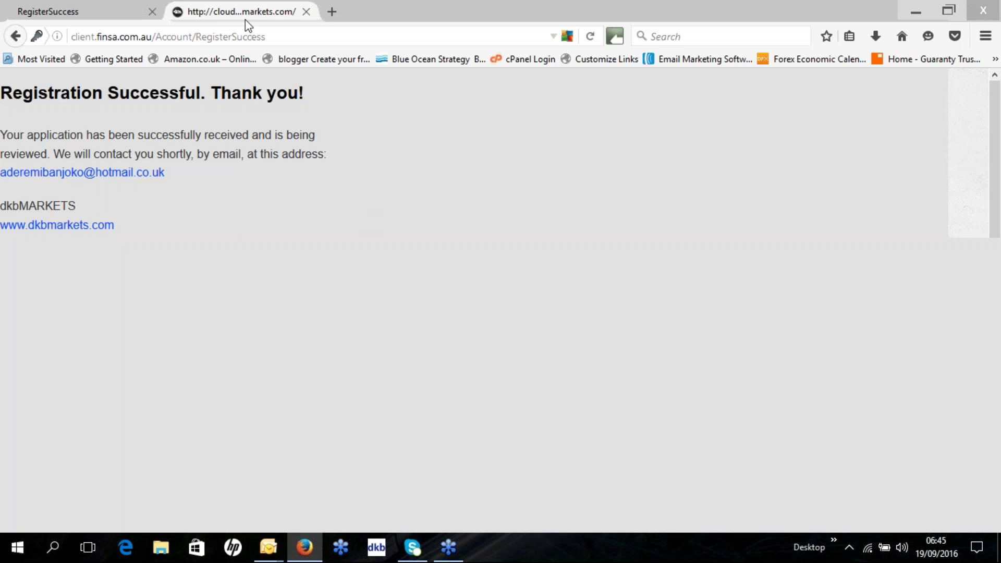
pyautogui.click(245, 20)
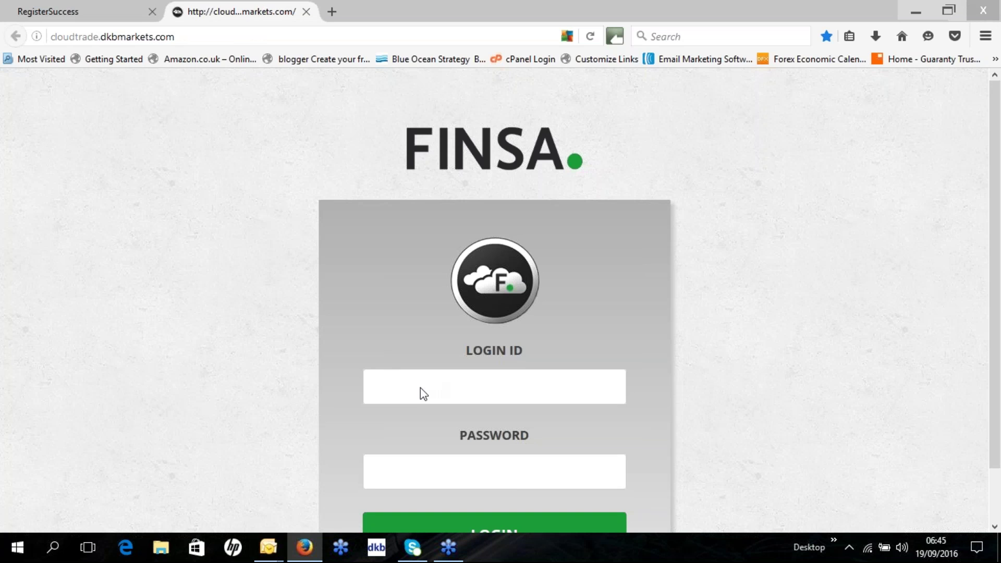
pyautogui.scroll(-2, 421, 387)
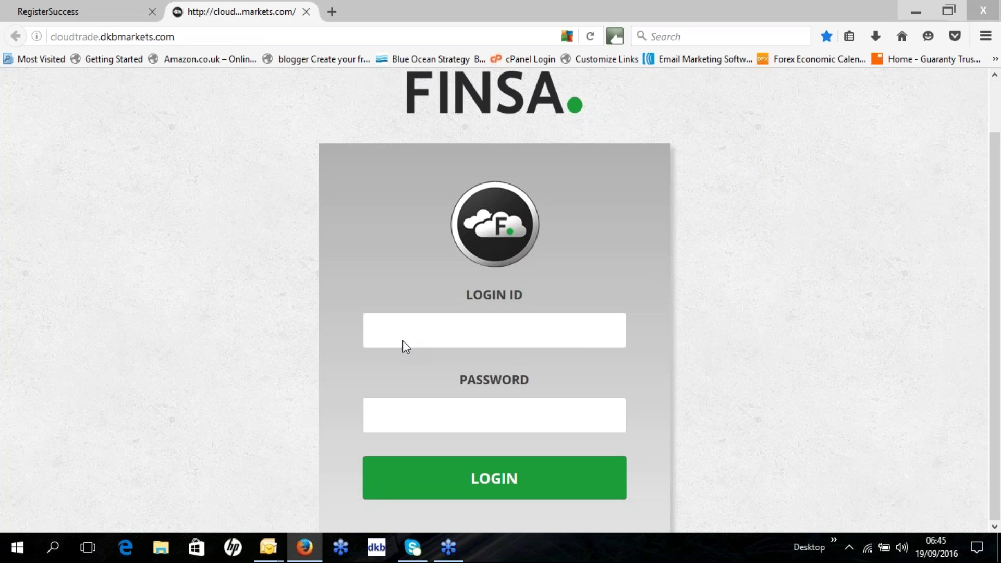
pyautogui.click(399, 330)
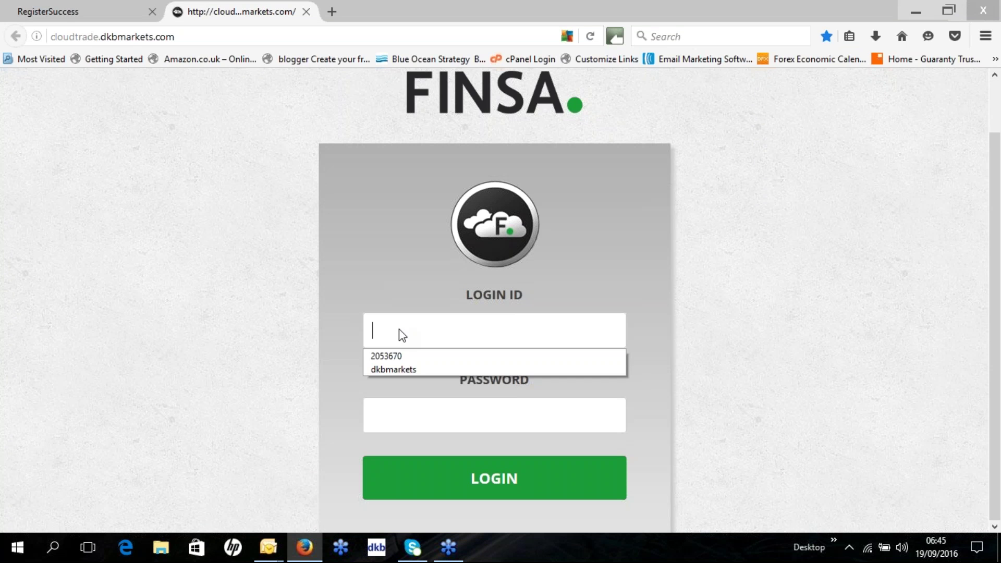
pyautogui.click(402, 374)
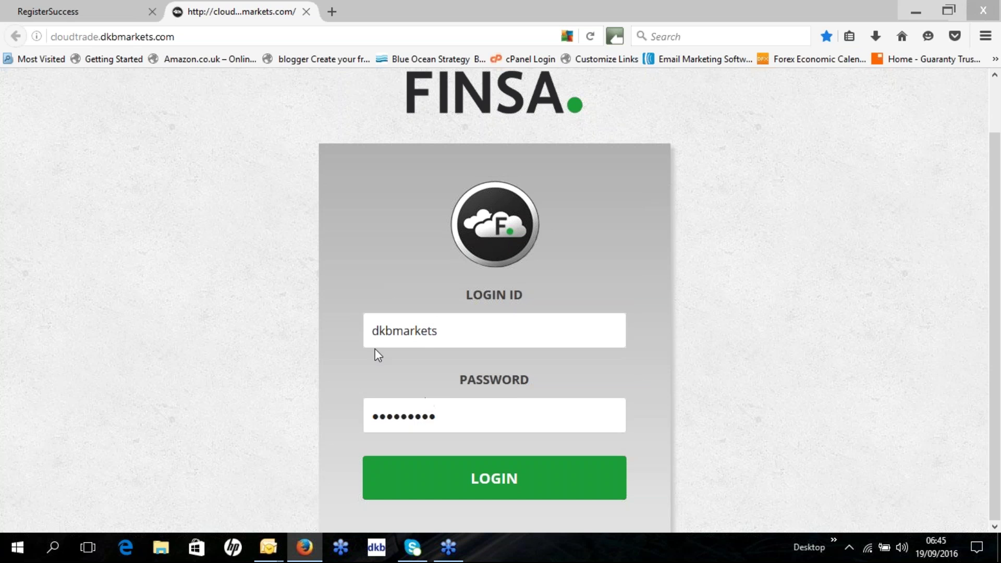
pyautogui.click(479, 489)
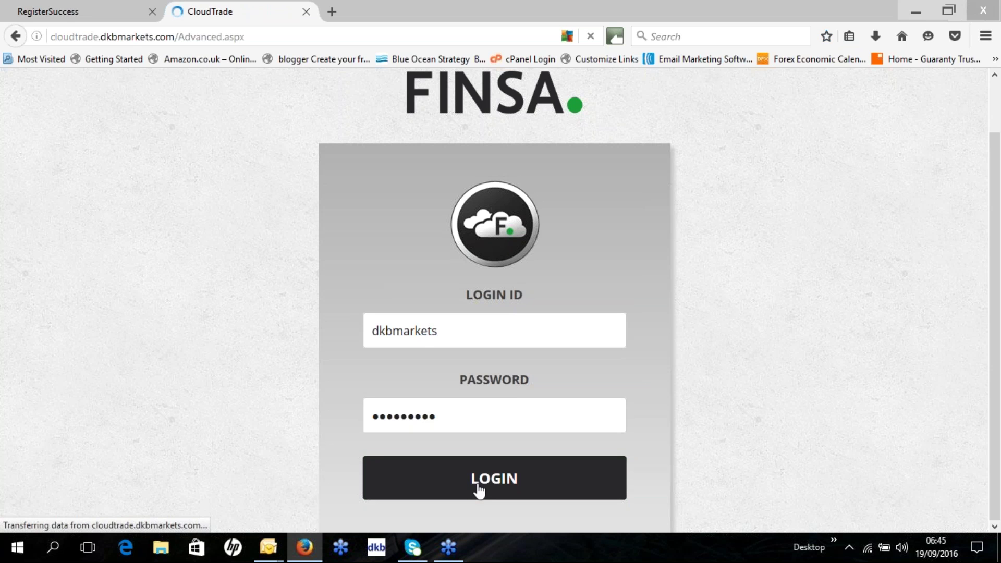